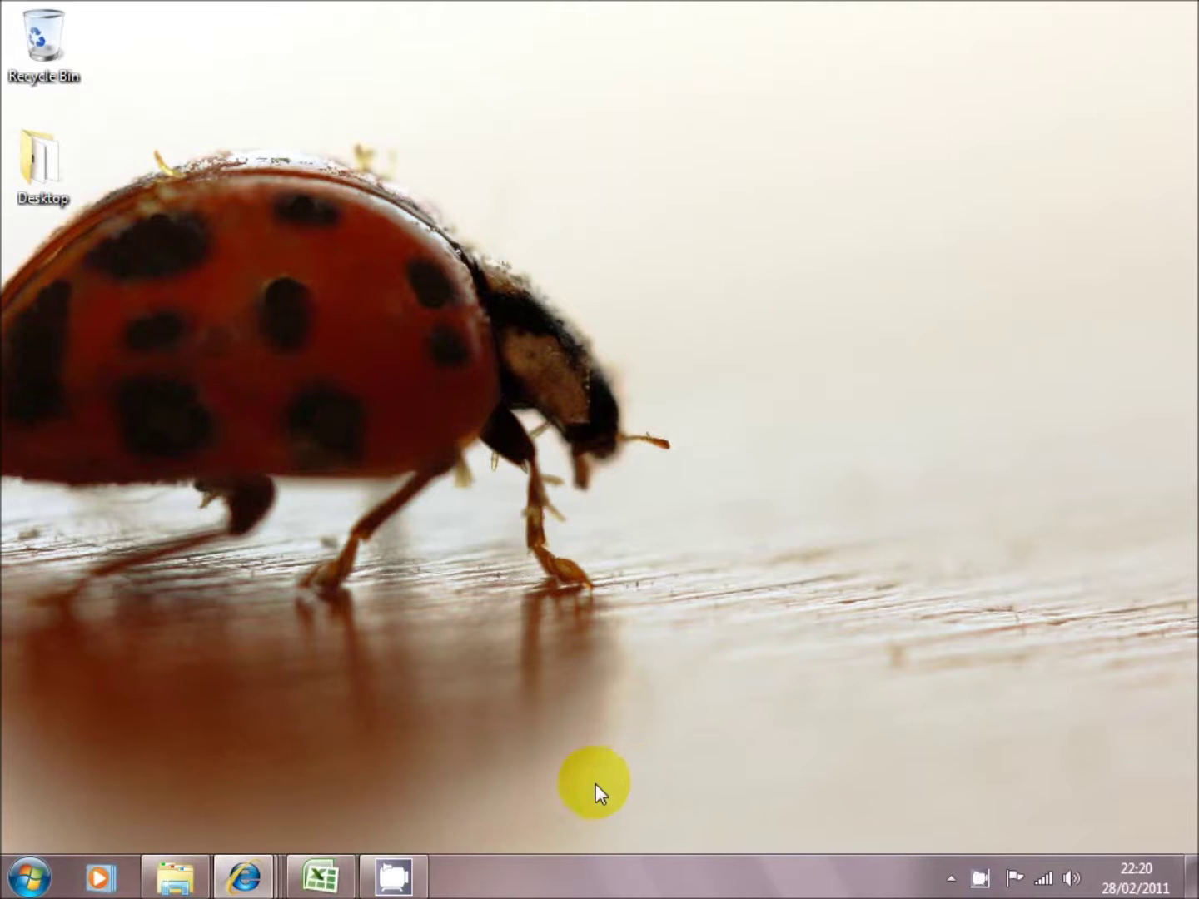
Step: Open the Pivot Table workbook from the My Dropbox folder in Excel
click(175, 875)
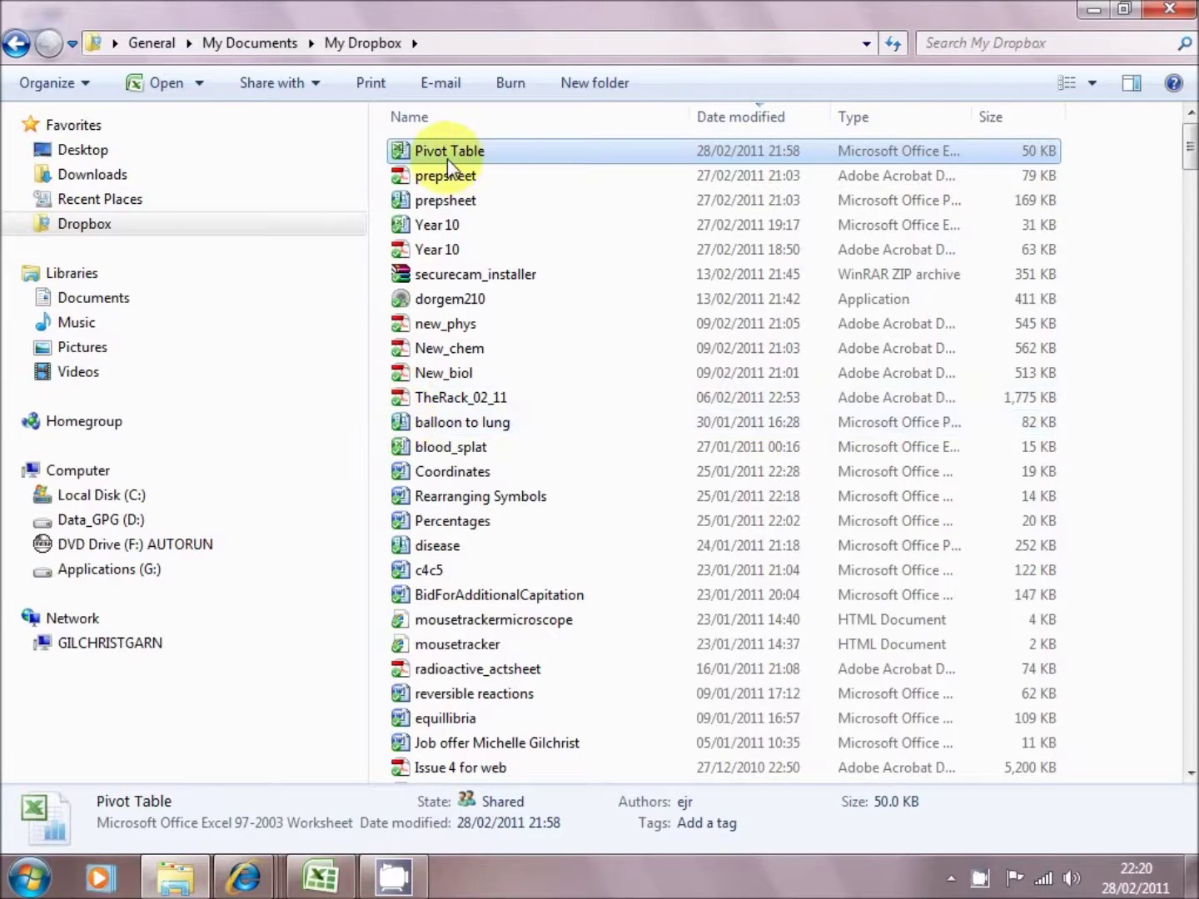
click(447, 160)
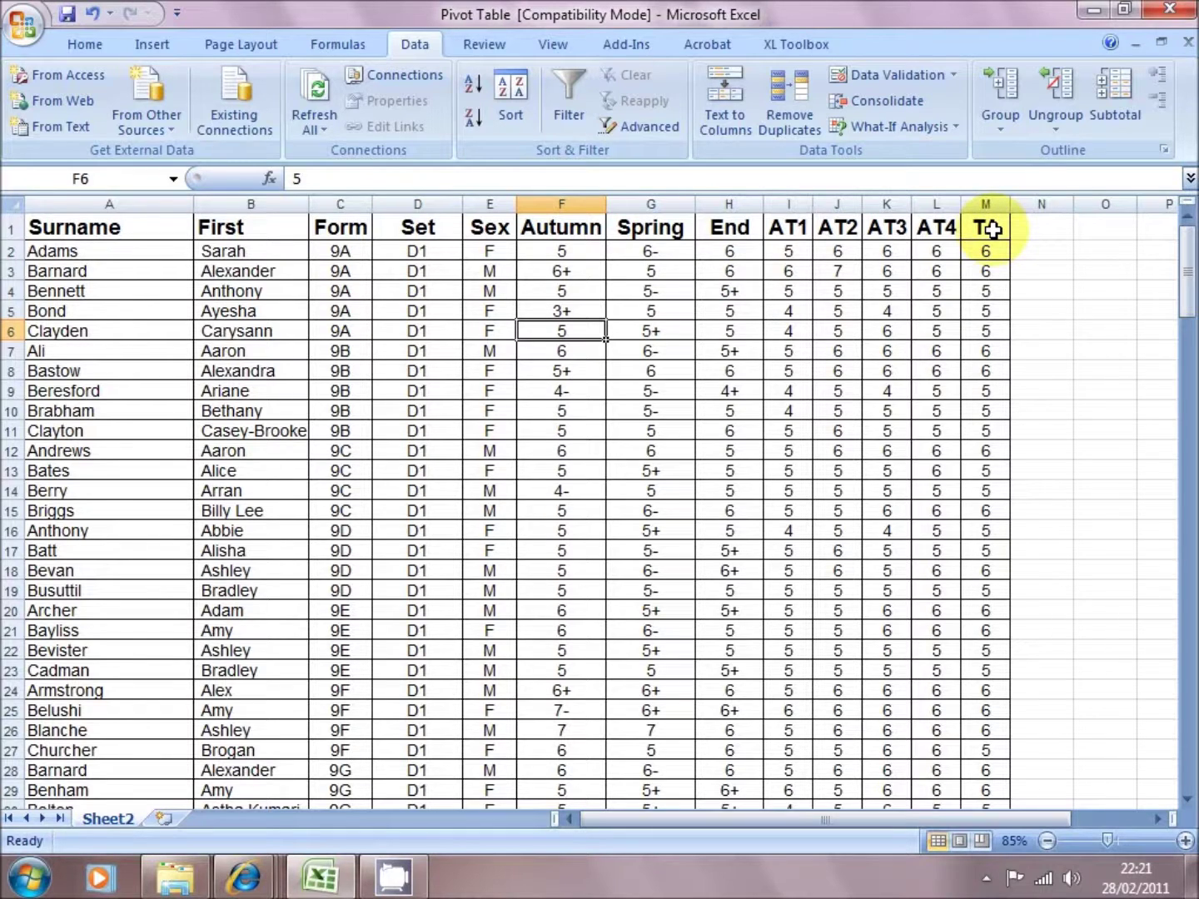
Step: Start selecting the pupil data from the TA column header
drag(991, 230, 5, 291)
Step: Select the full pupil data range A1:M175, ready to insert a PivotTable
key(End)
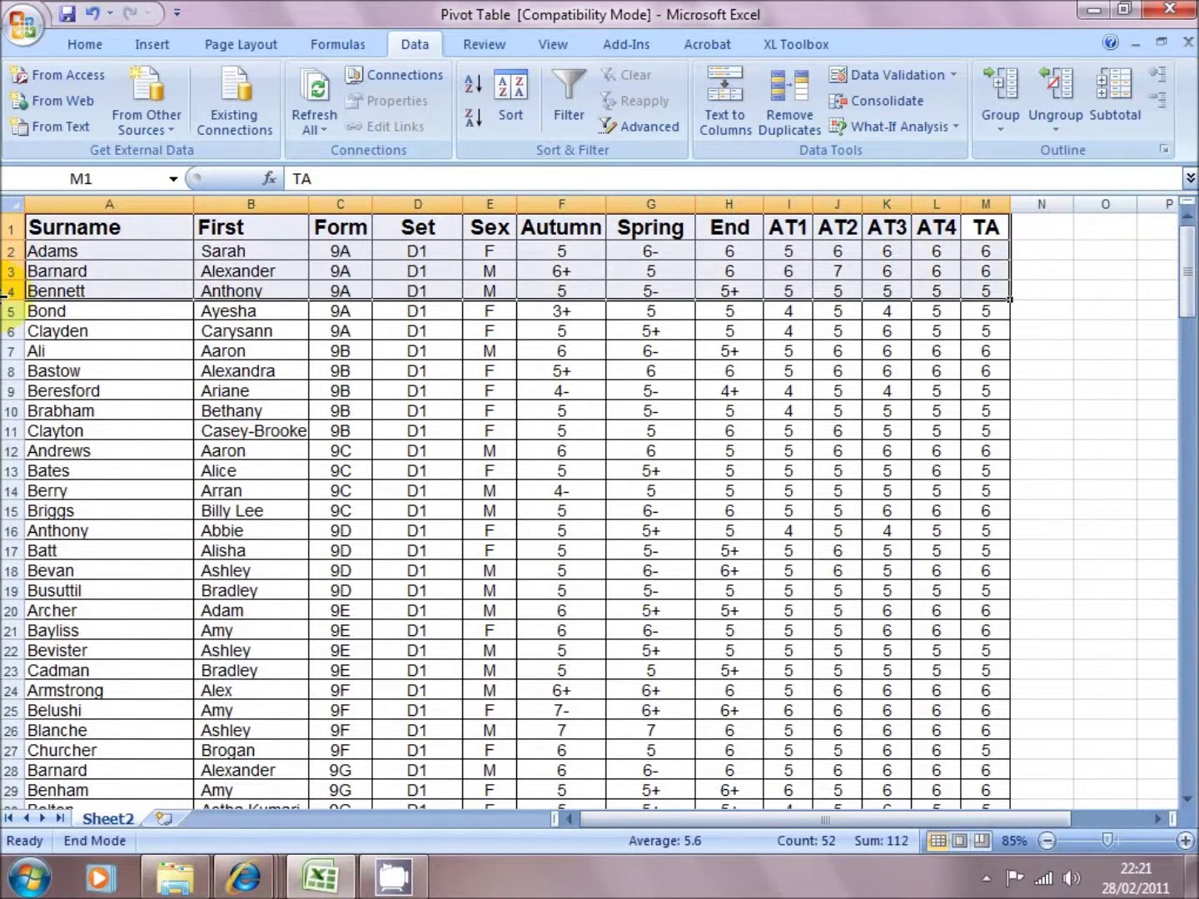
key(shift+Down)
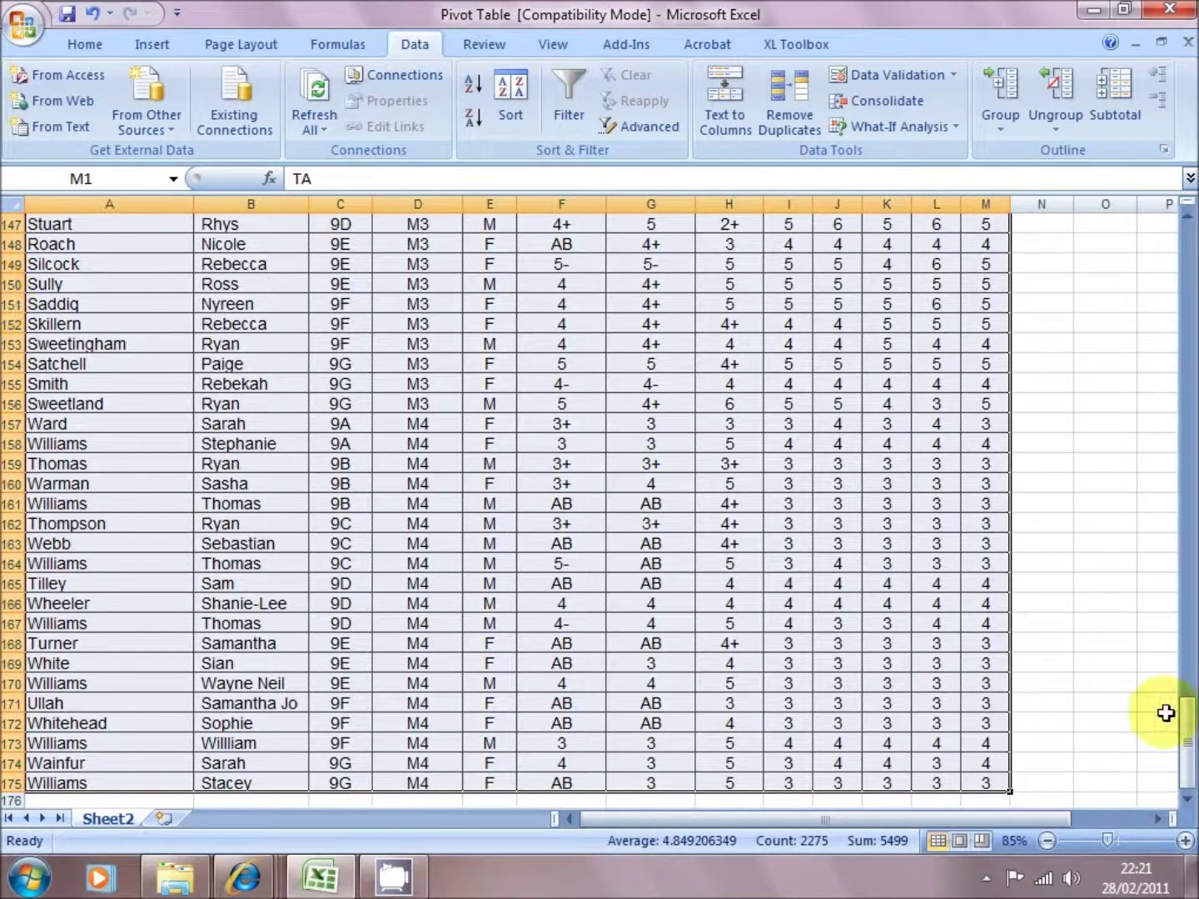
drag(1186, 713, 1186, 233)
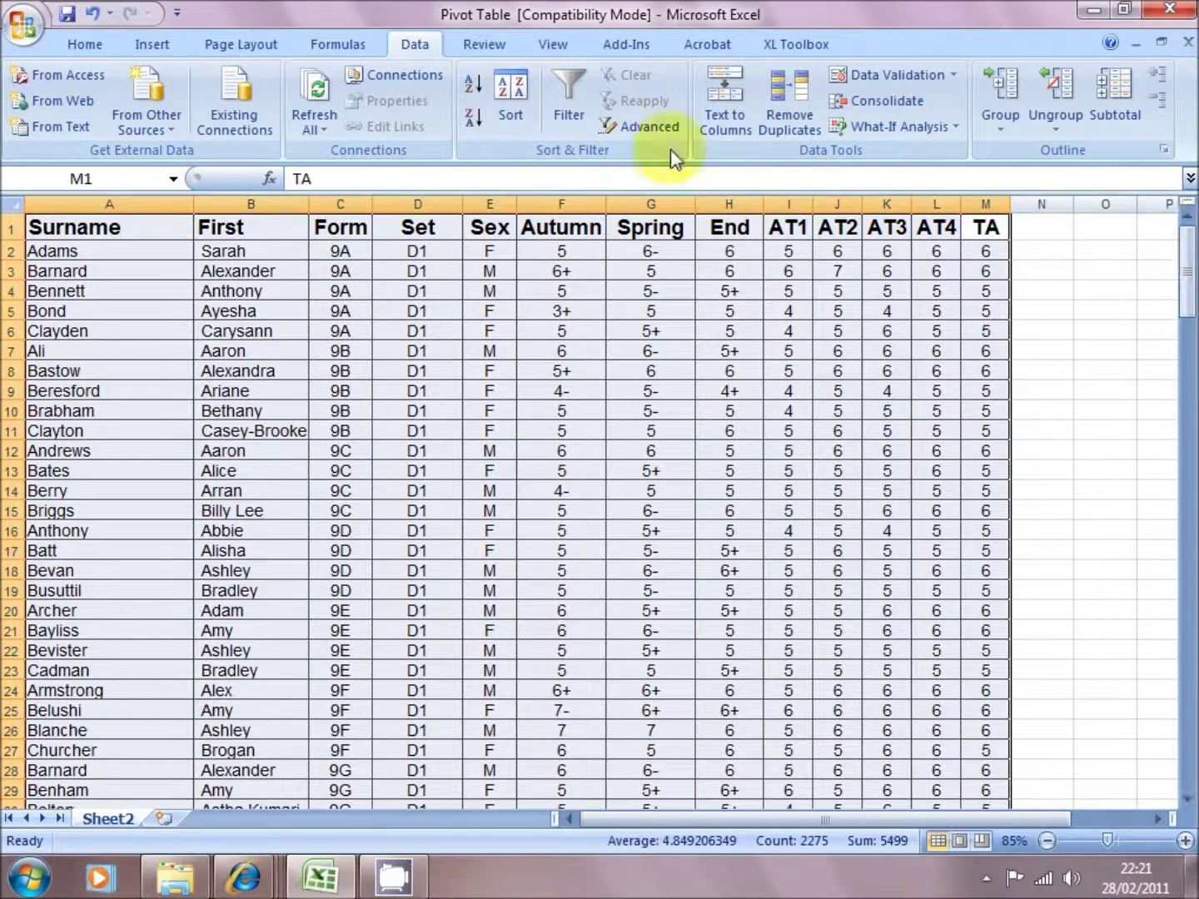
click(153, 46)
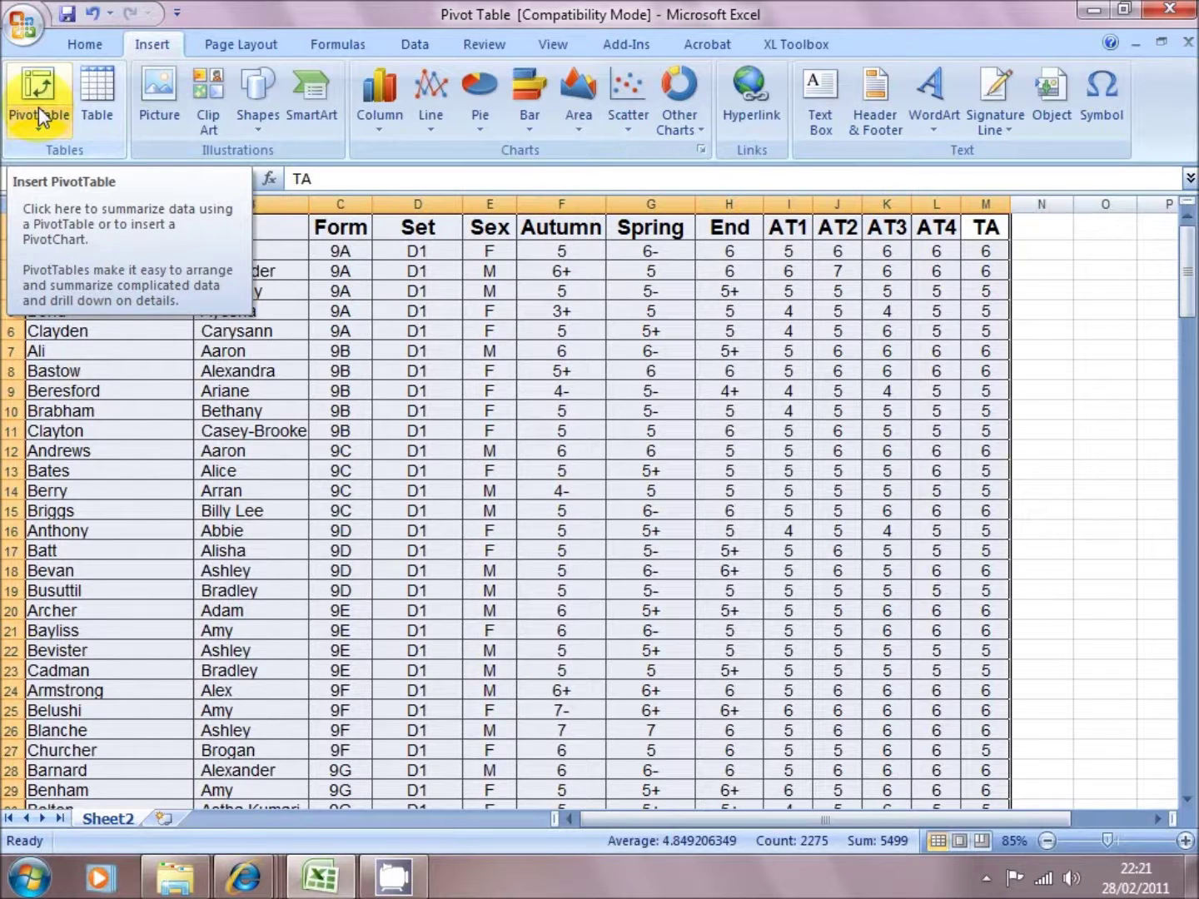
Step: Create an empty PivotTable from A1:M175 on a new worksheet
click(38, 86)
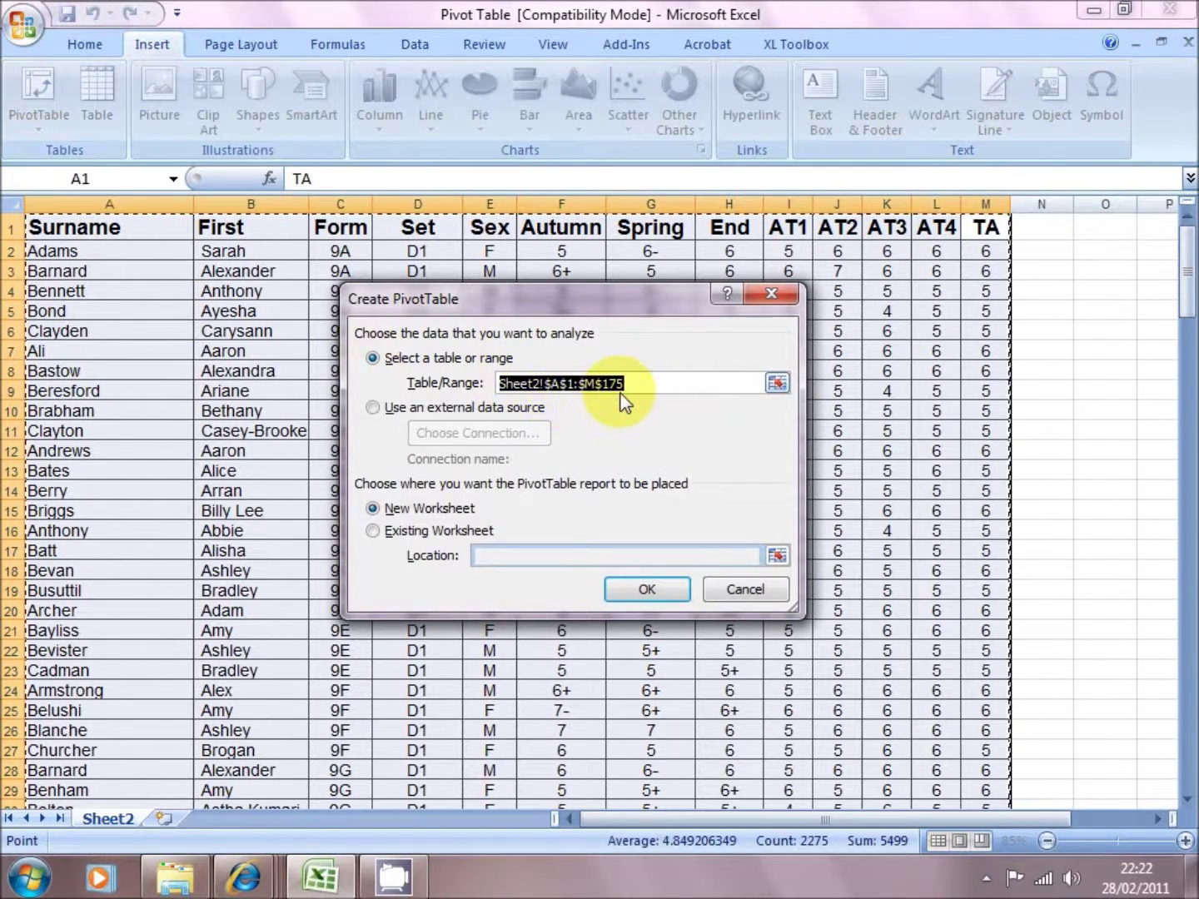
click(432, 508)
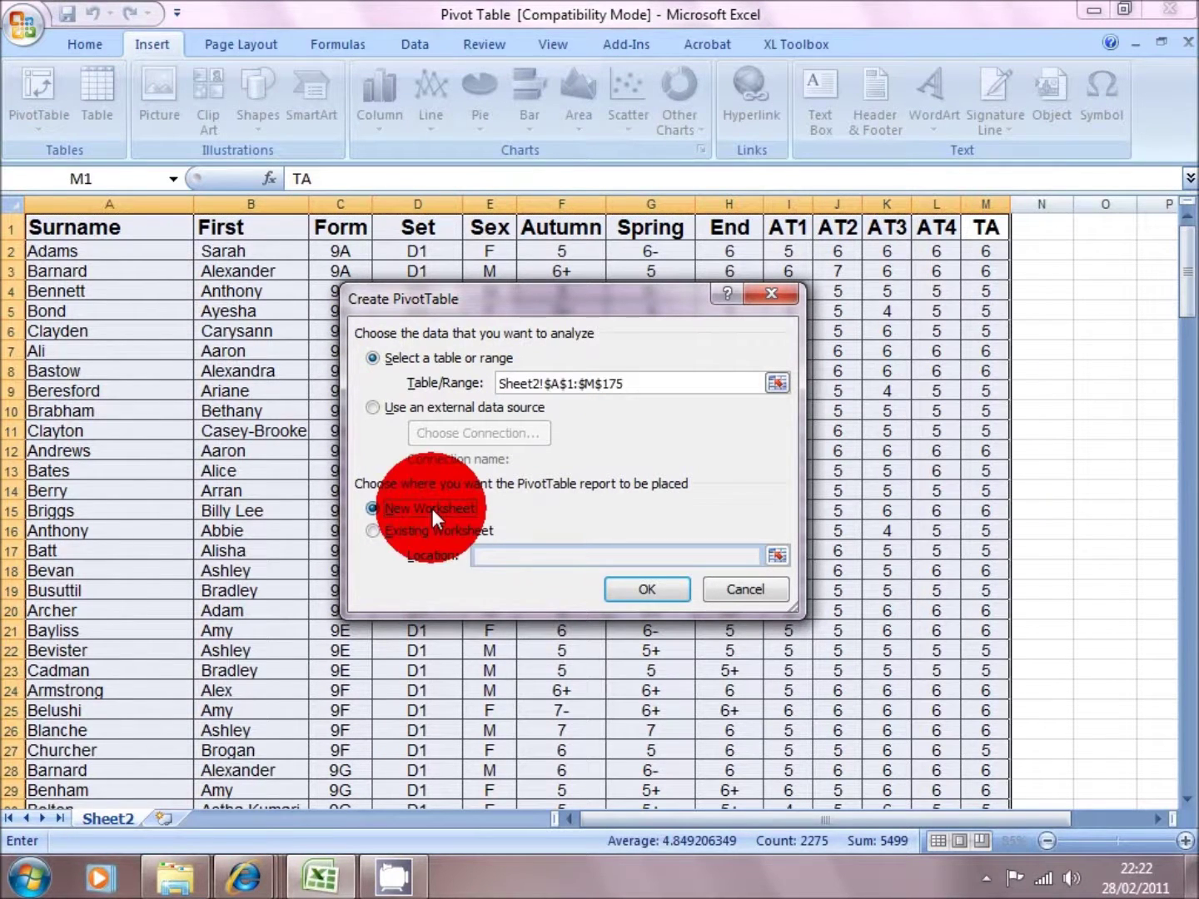
click(661, 594)
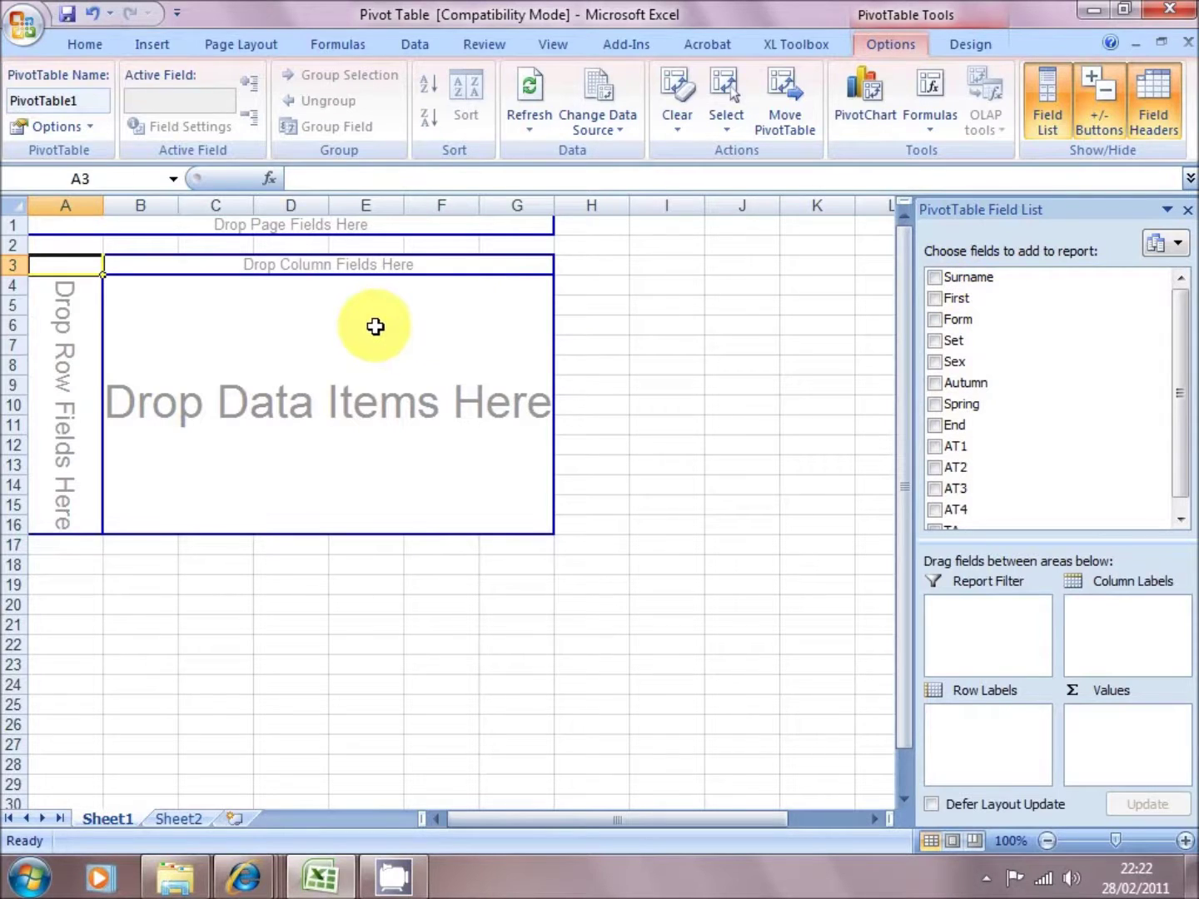
Step: Nest Form, Set and Sex as the PivotTable's row labels
click(936, 320)
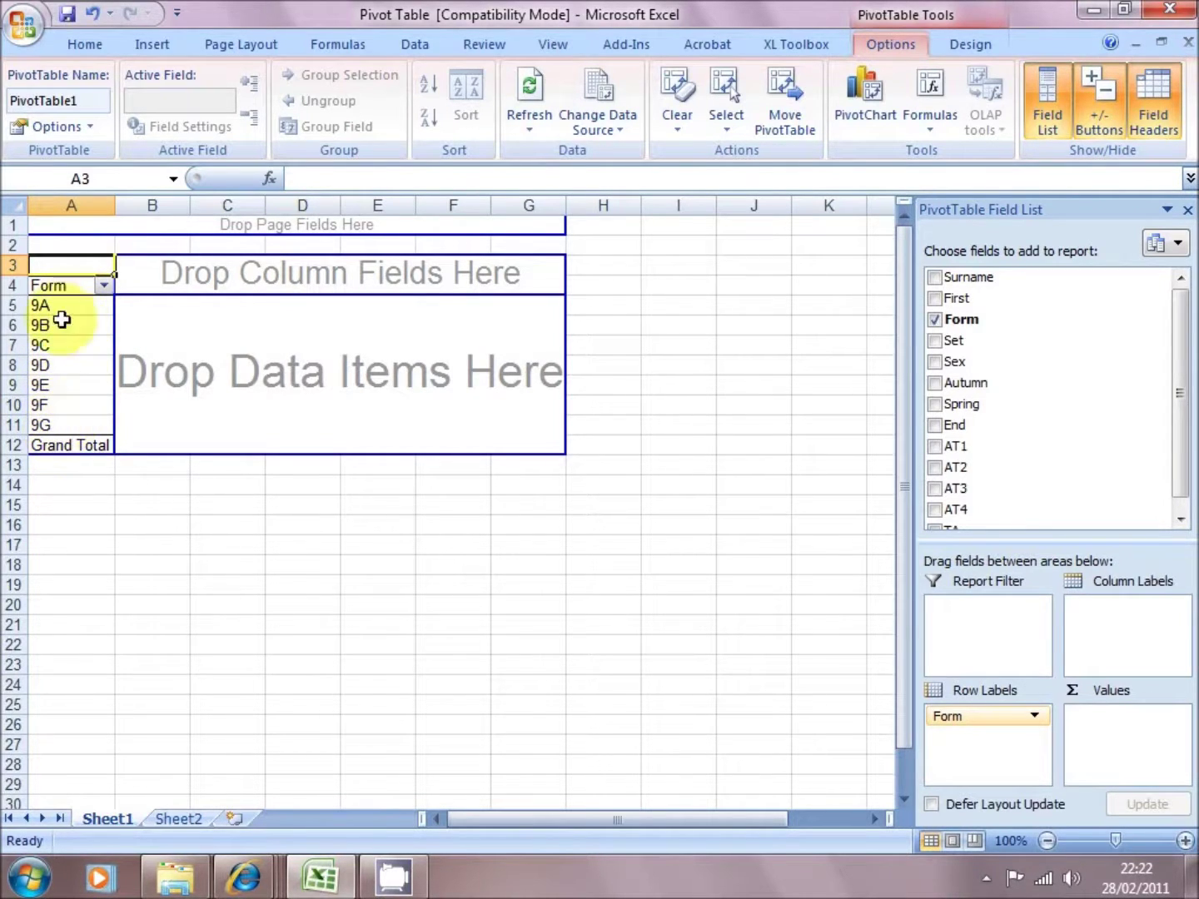
click(934, 342)
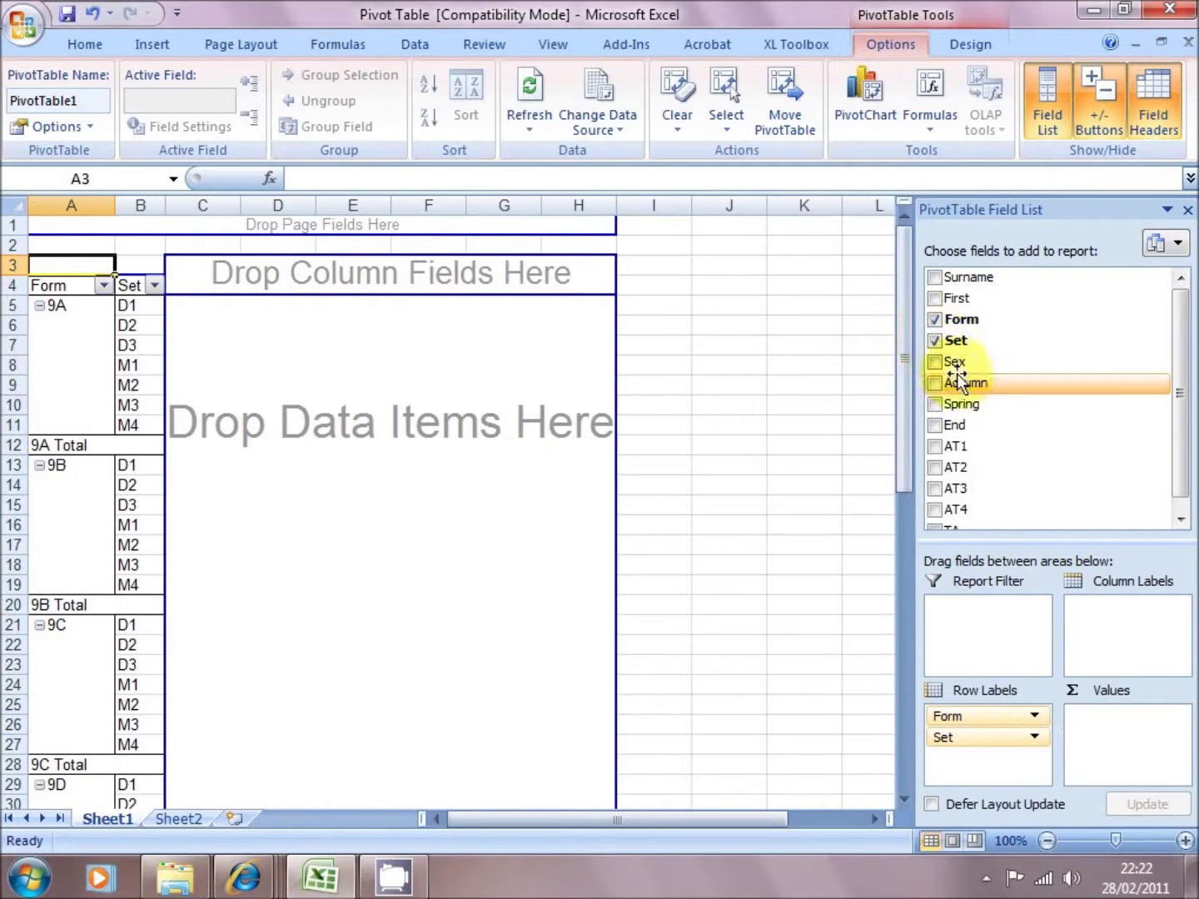
click(934, 363)
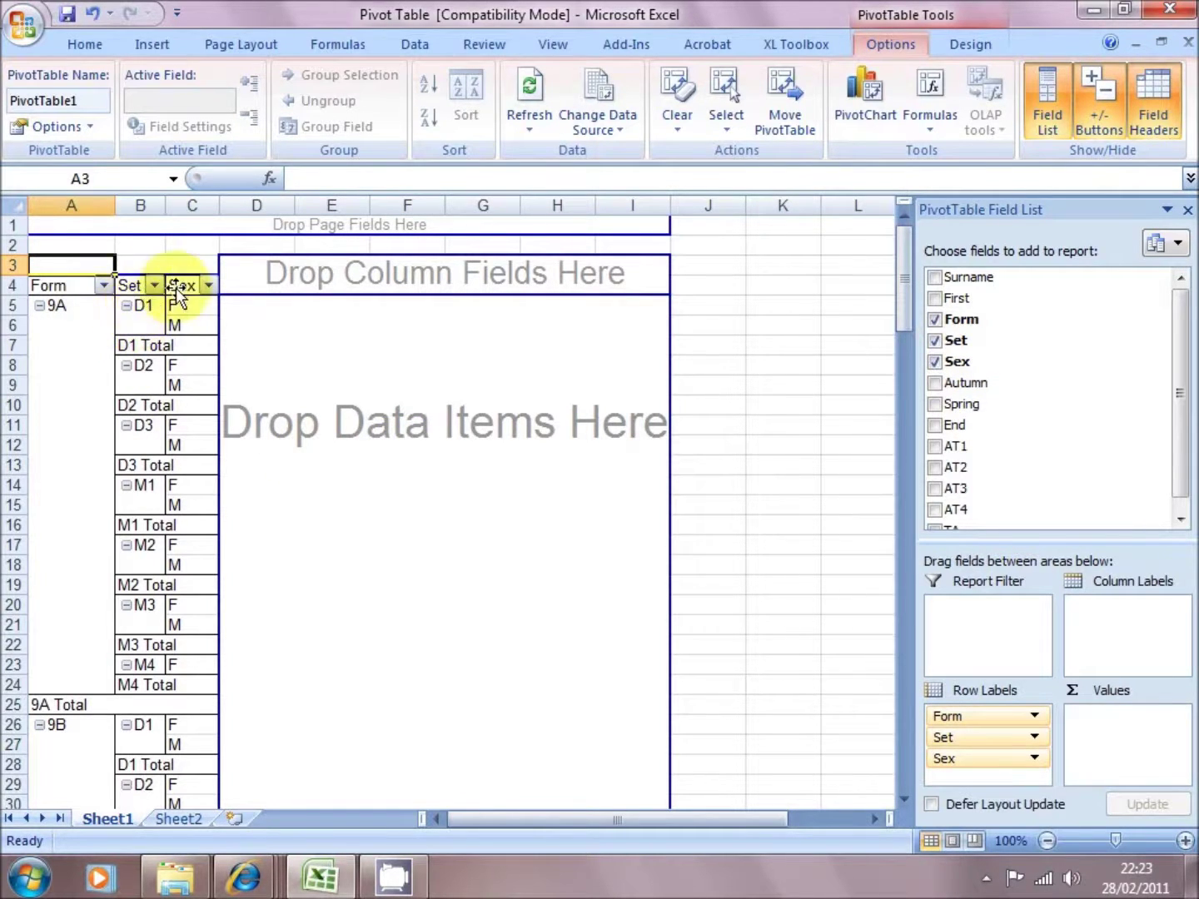
scroll(1178, 407, down, 1)
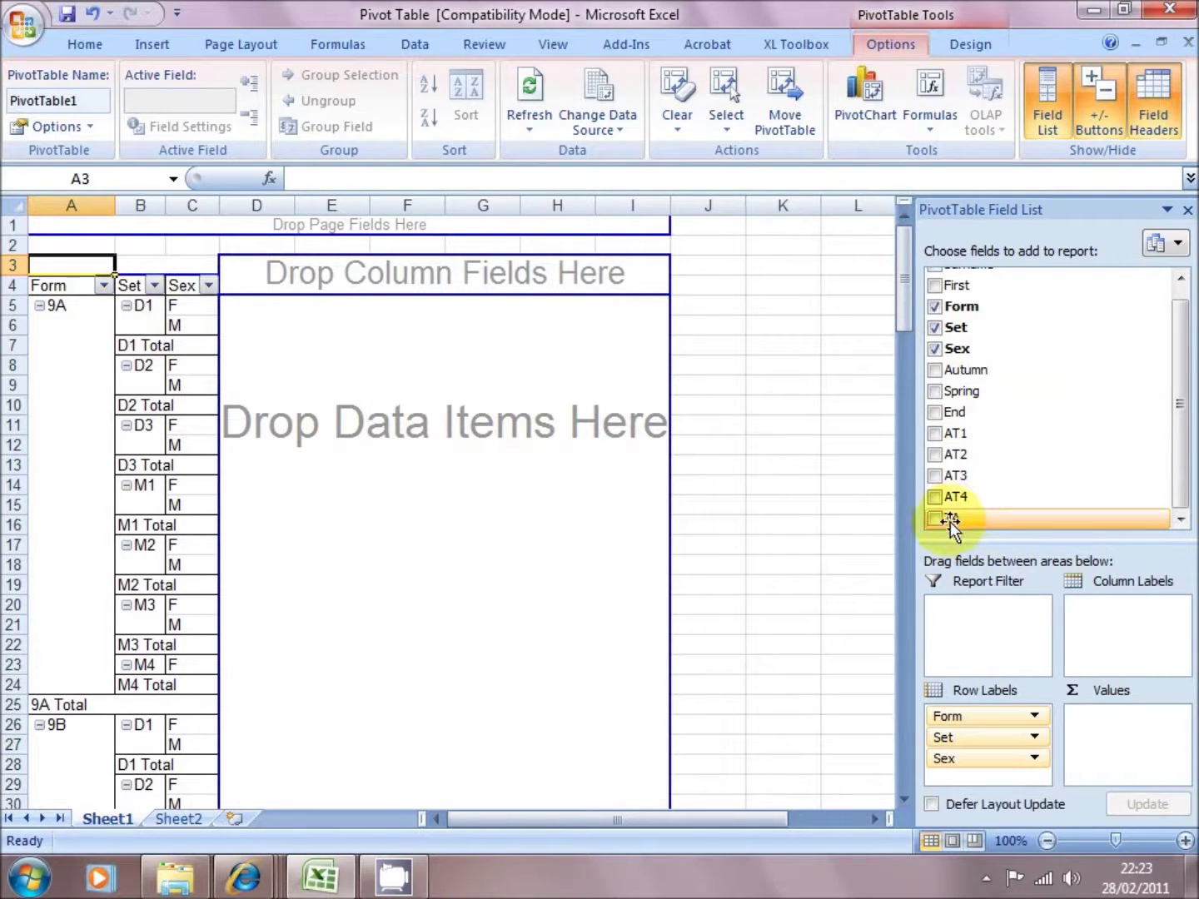
Step: Add TA as the data field and check the Sum of TA values, e.g. 16 for 9A D1 girls
mouse_move(962, 522)
mouse_down()
mouse_move(834, 434)
mouse_move(741, 409)
mouse_move(573, 391)
mouse_move(496, 431)
mouse_up()
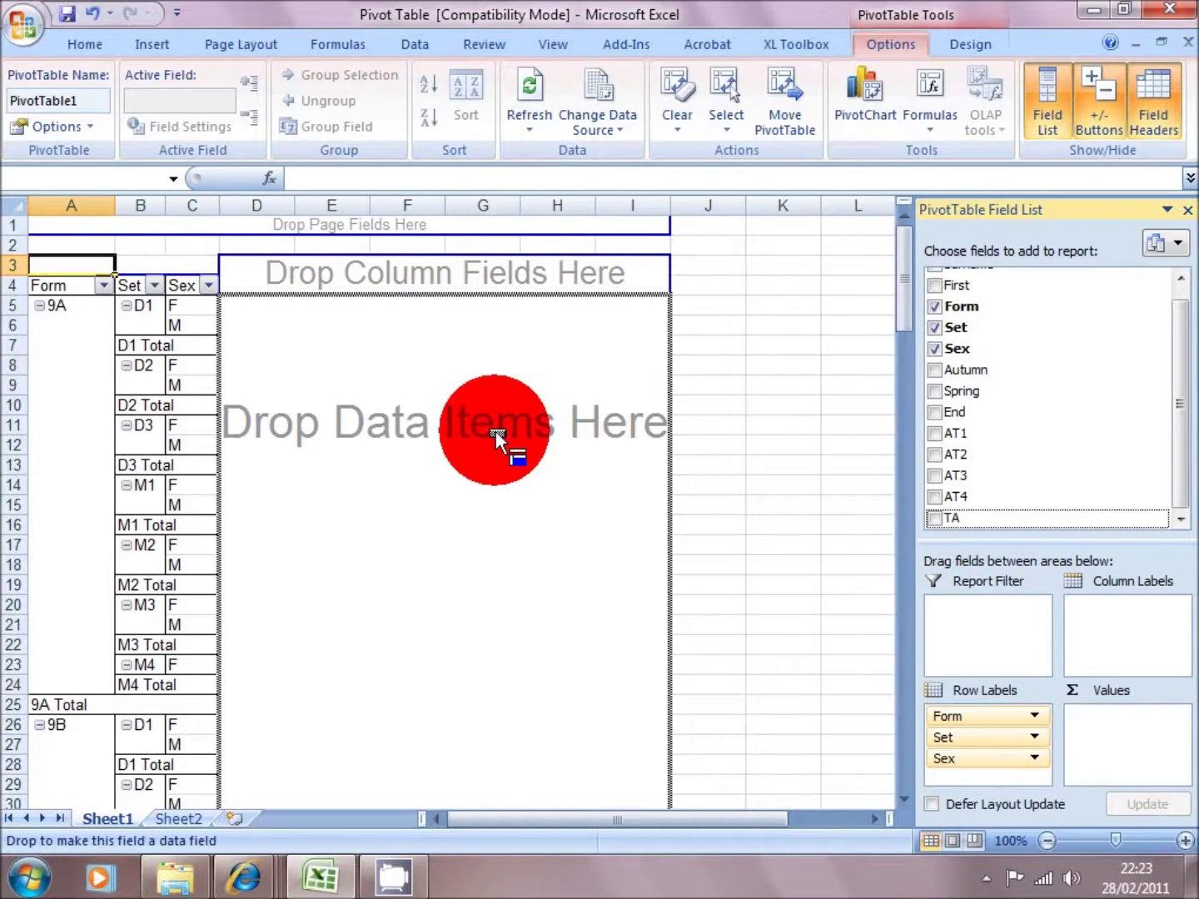
drag(496, 431, 496, 431)
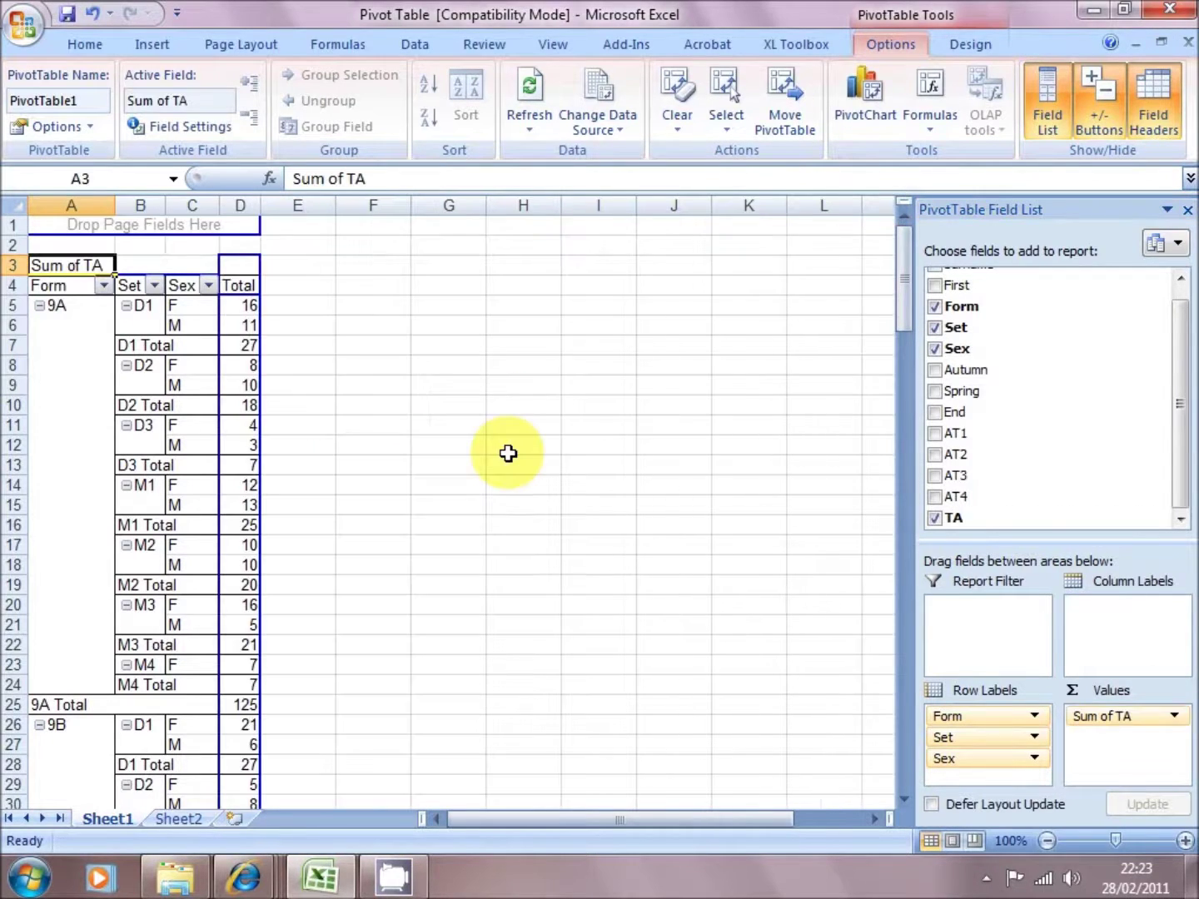
click(241, 289)
click(243, 304)
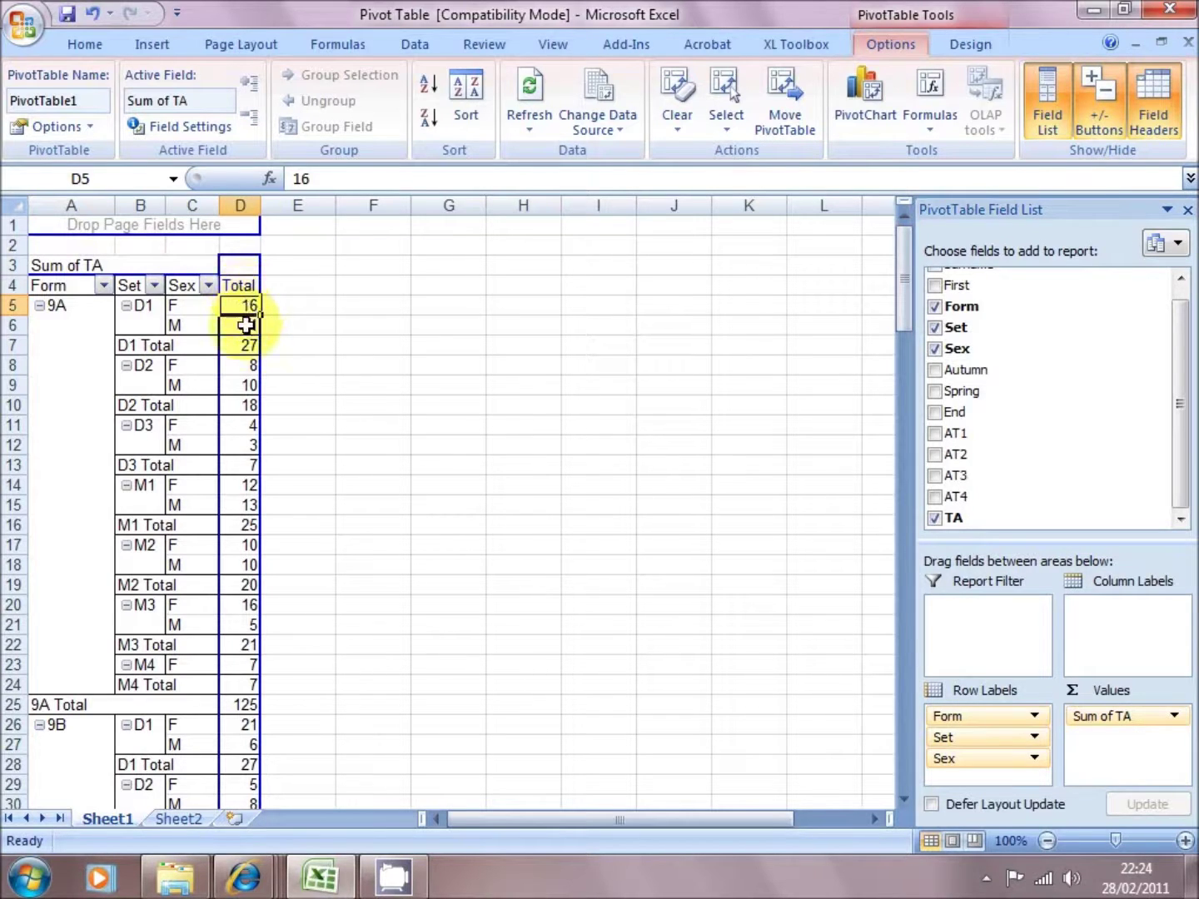
click(245, 315)
click(243, 304)
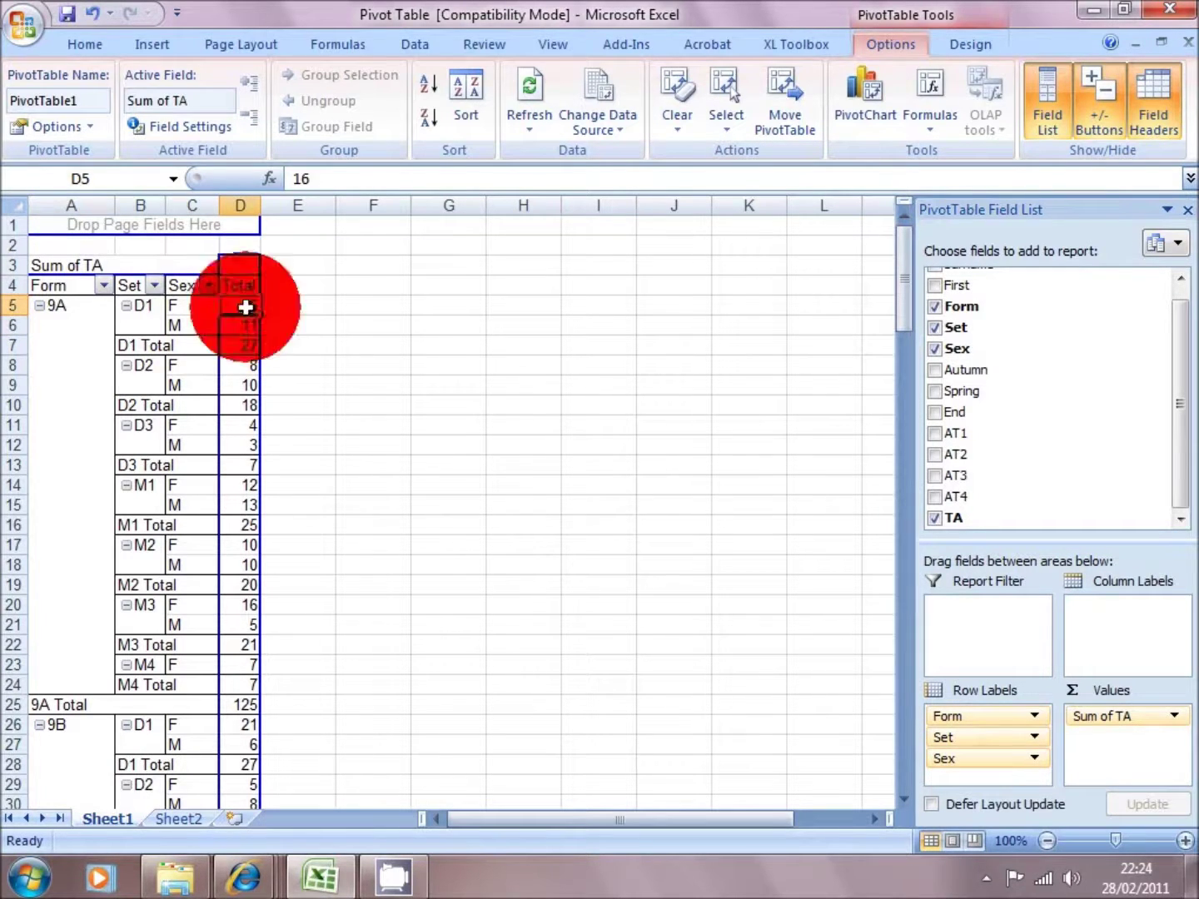
Step: Summarize TA by Count instead of Sum in Field Settings
click(173, 126)
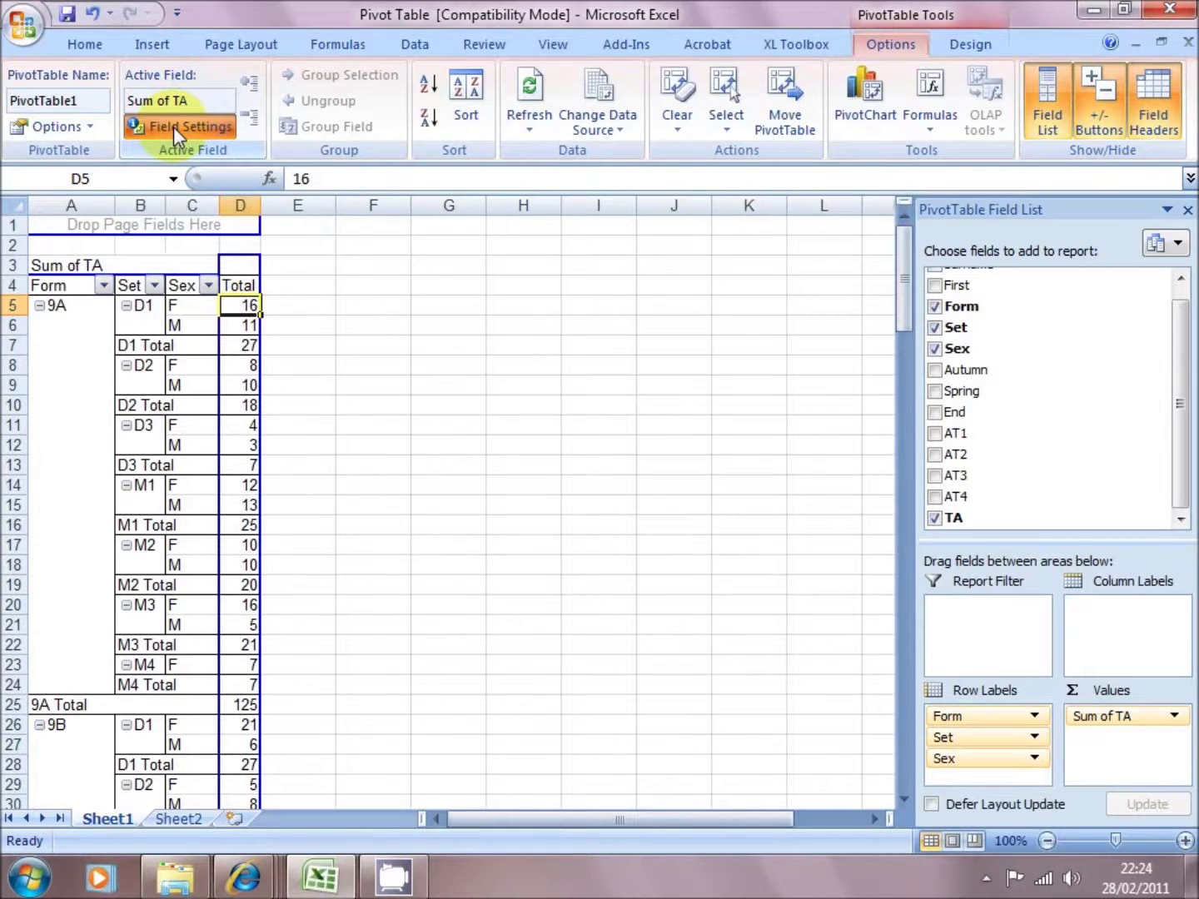
click(416, 488)
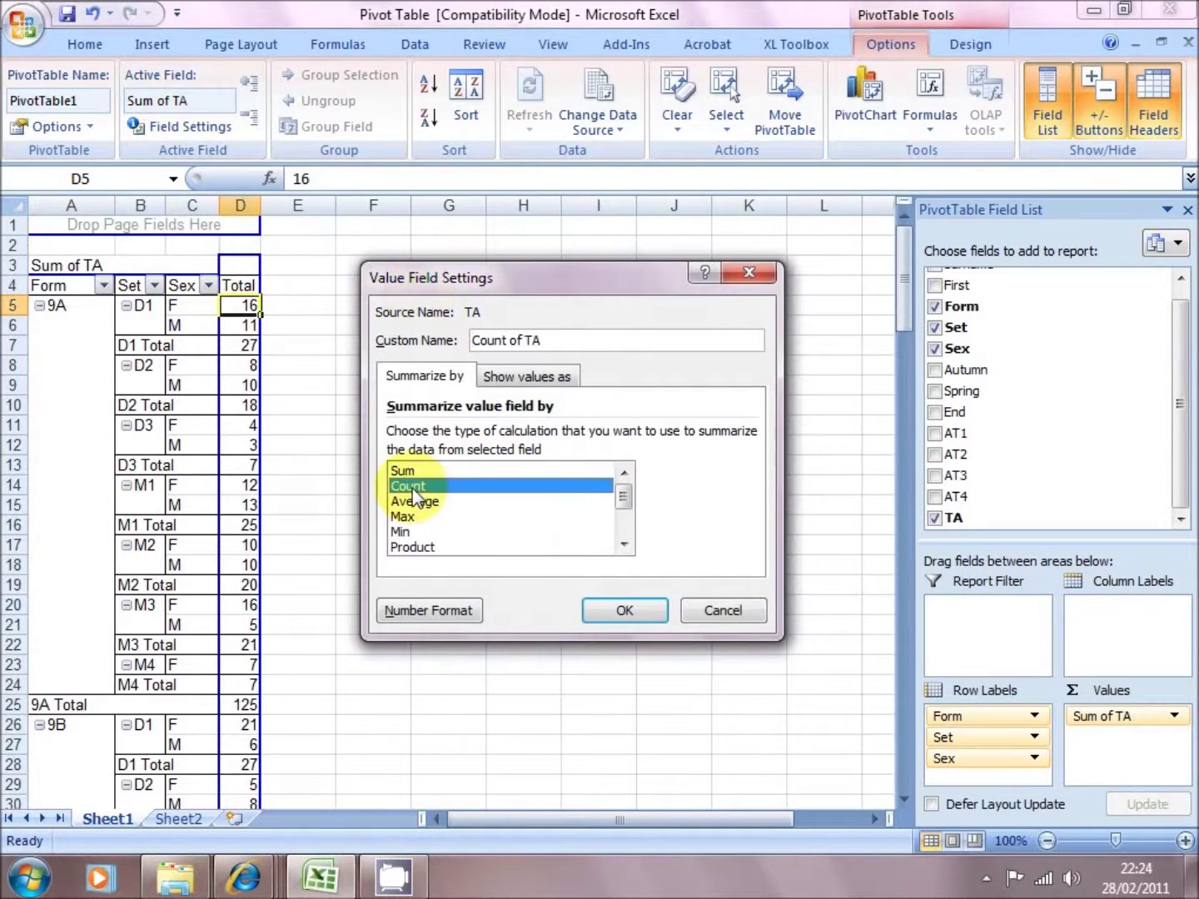
click(628, 612)
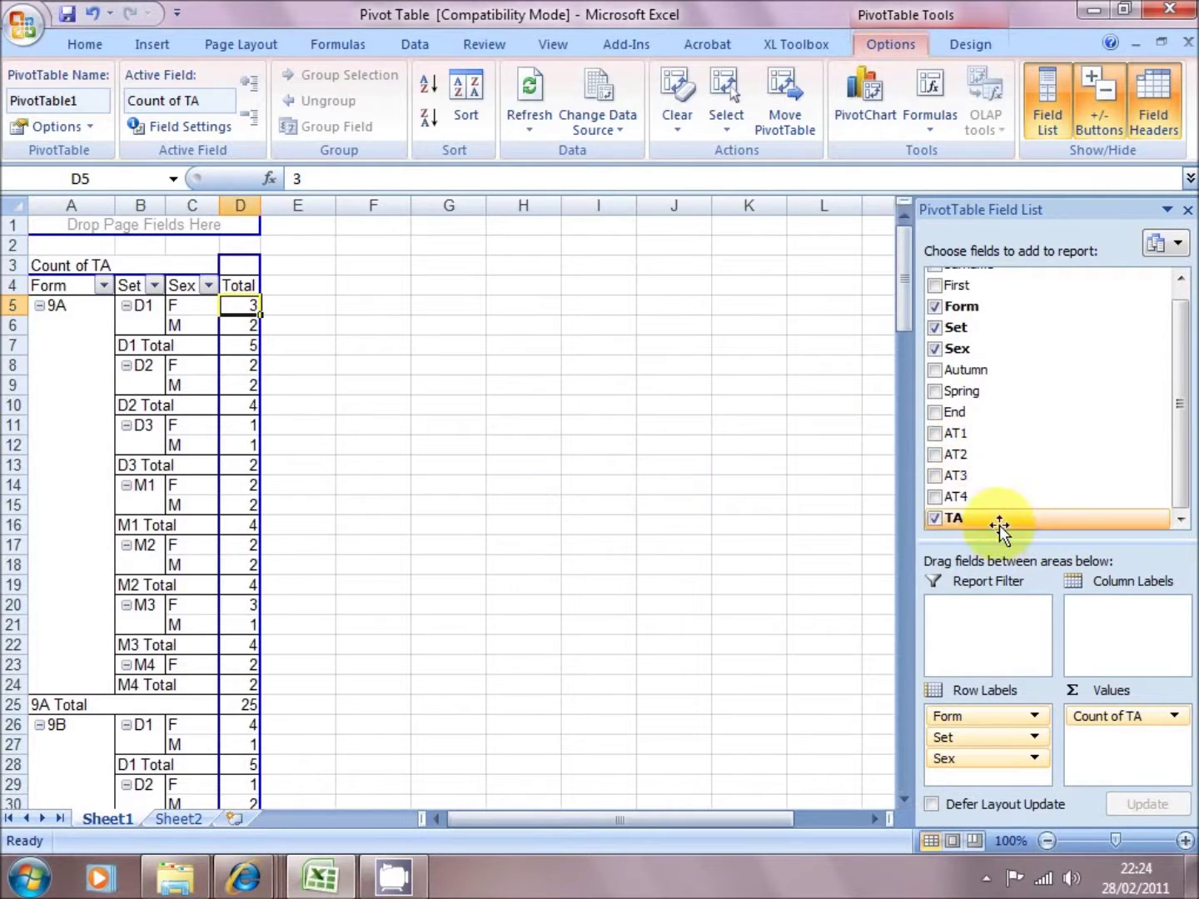
Step: Spread TA levels 3–7 across the PivotTable columns and hide the field list
mouse_move(974, 516)
mouse_down()
mouse_move(769, 363)
mouse_move(587, 286)
mouse_move(350, 234)
mouse_move(246, 258)
mouse_up()
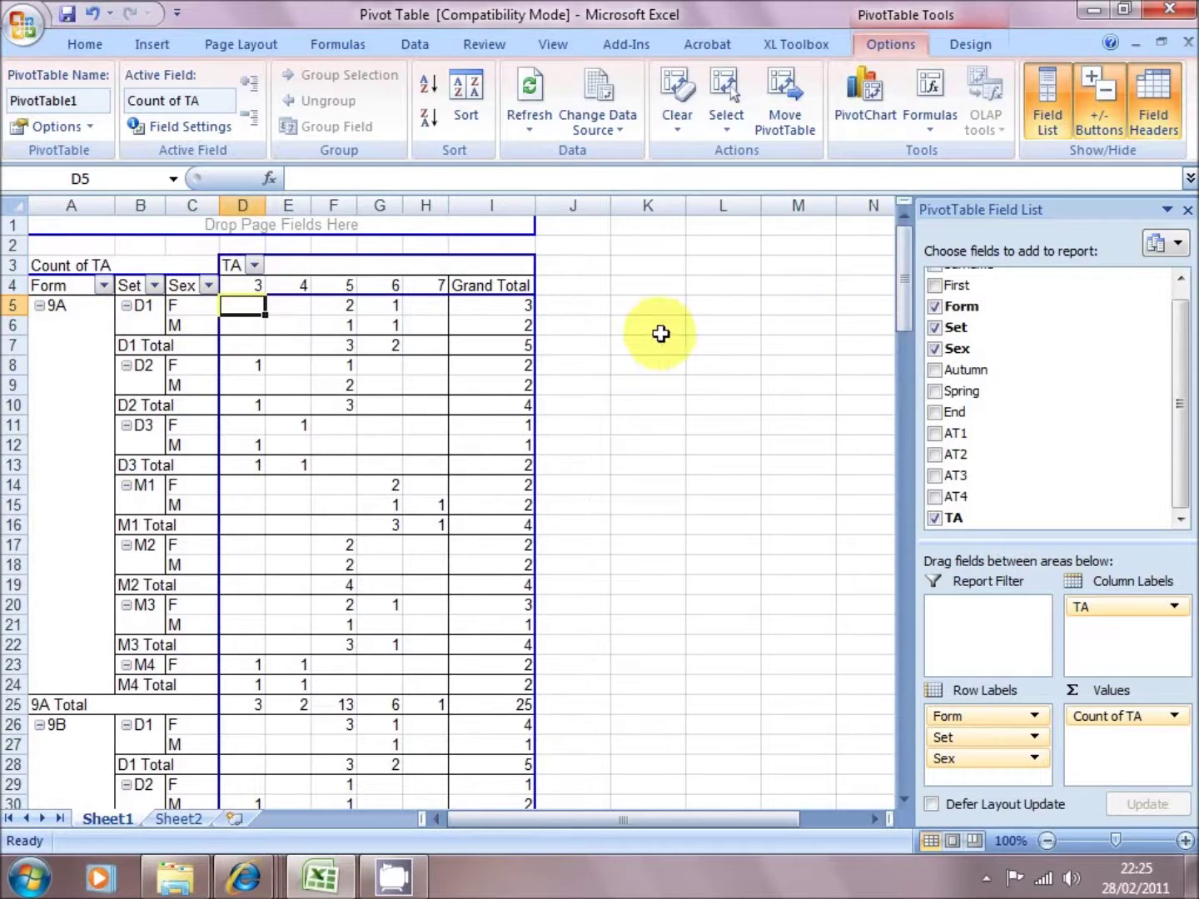
click(1188, 210)
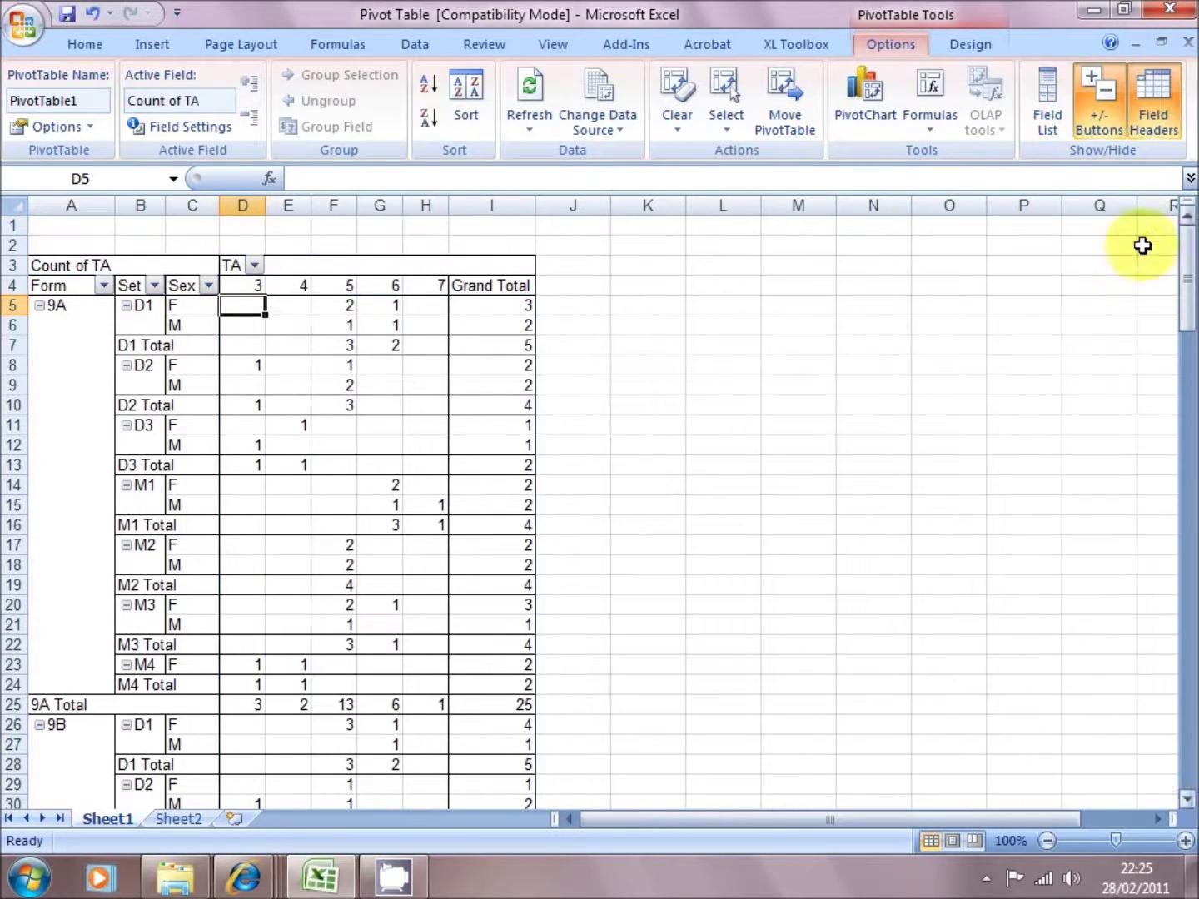
Step: Move Form and Sex out of the rows into page filters above the PivotTable
click(64, 287)
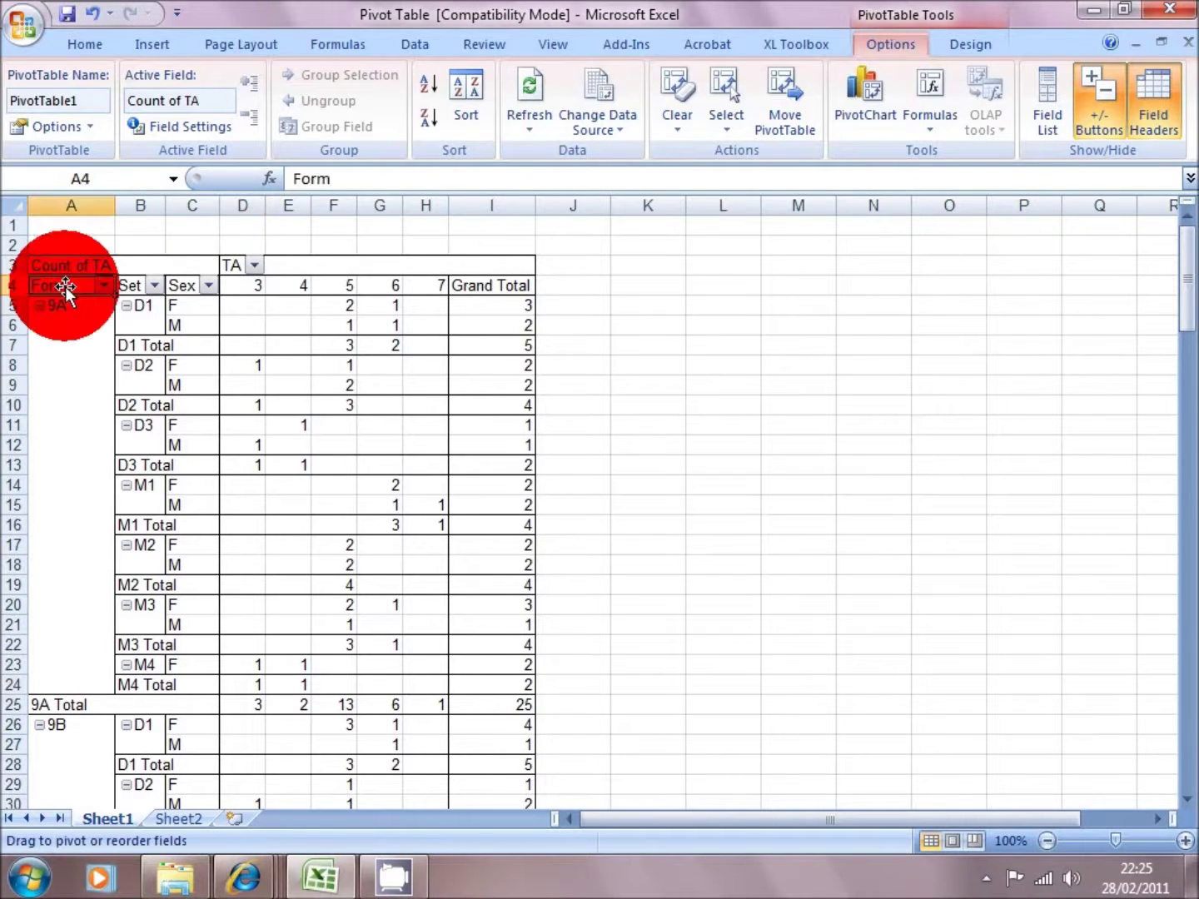
drag(64, 286, 64, 224)
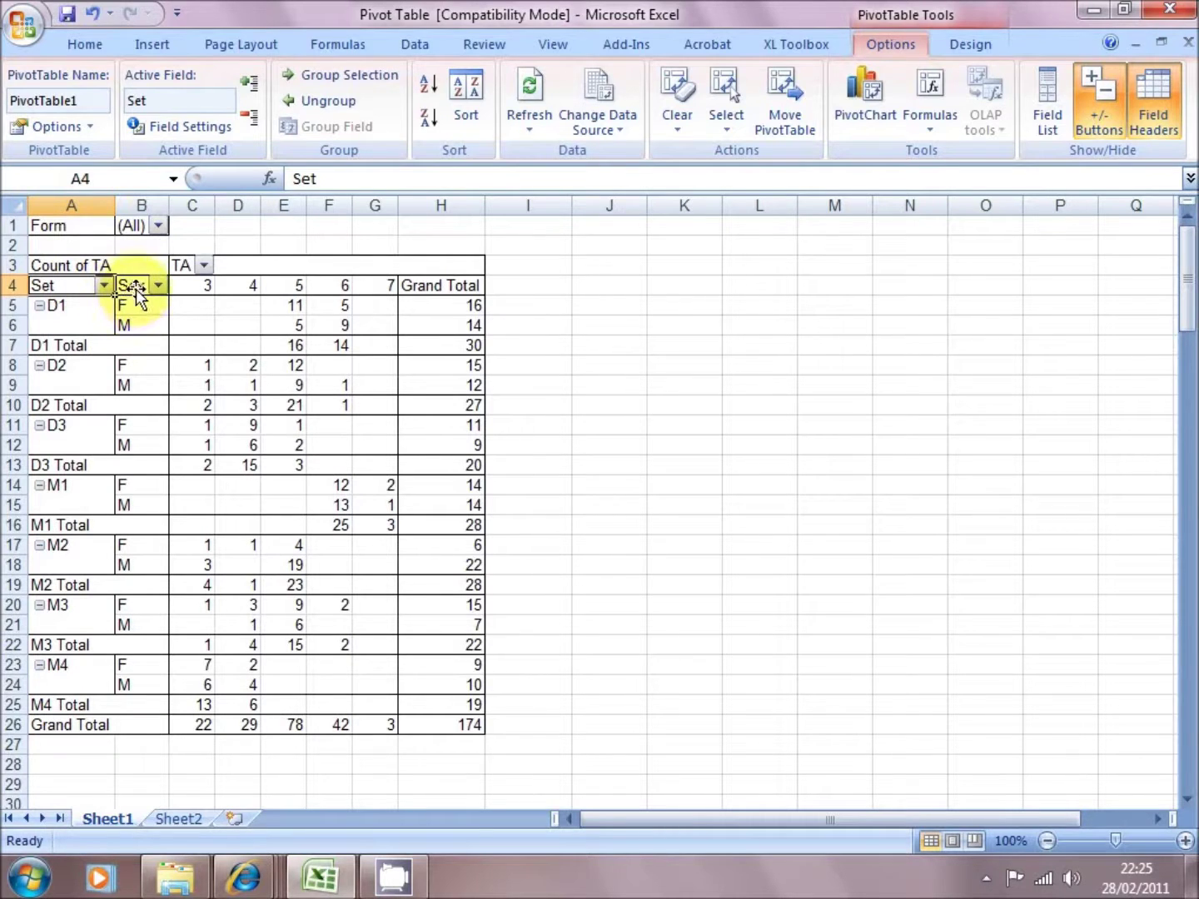
drag(138, 294, 81, 236)
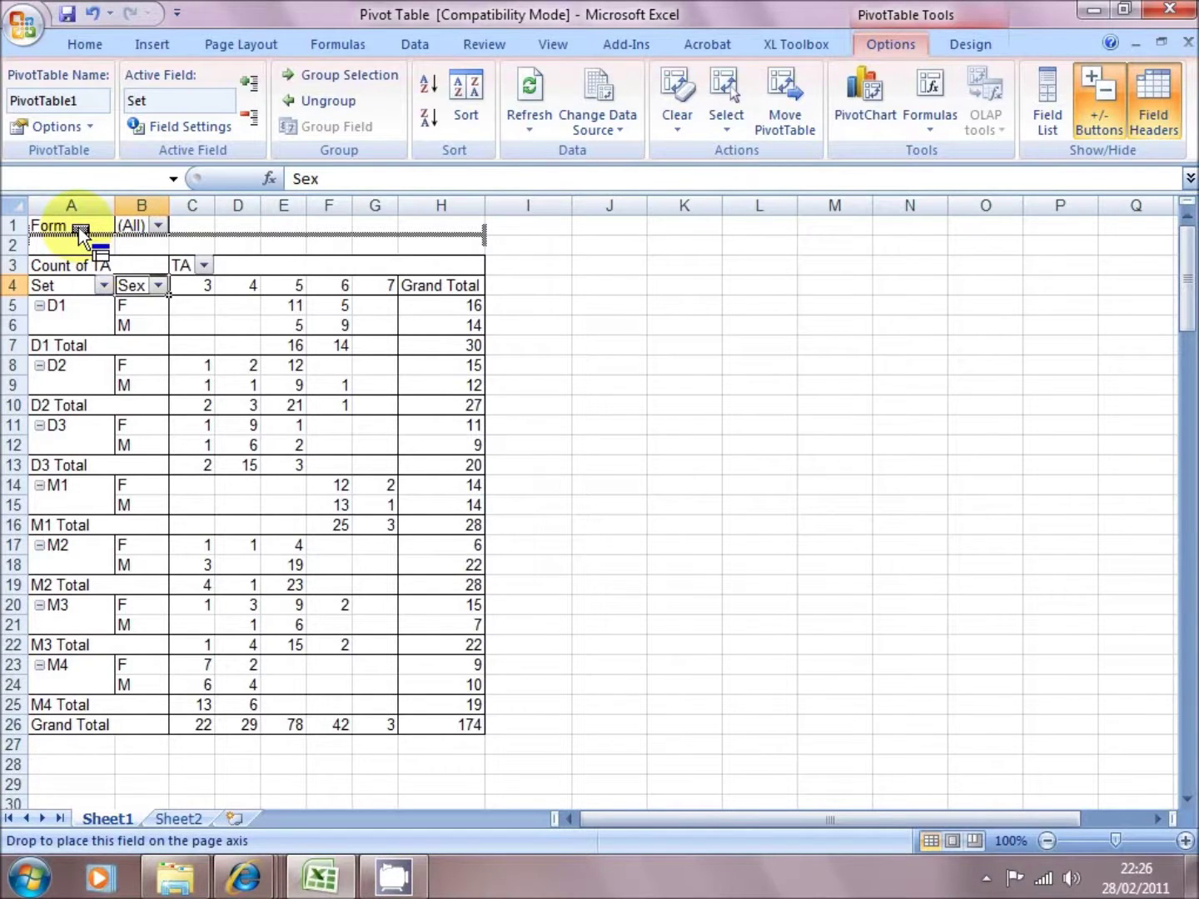
drag(81, 234, 81, 233)
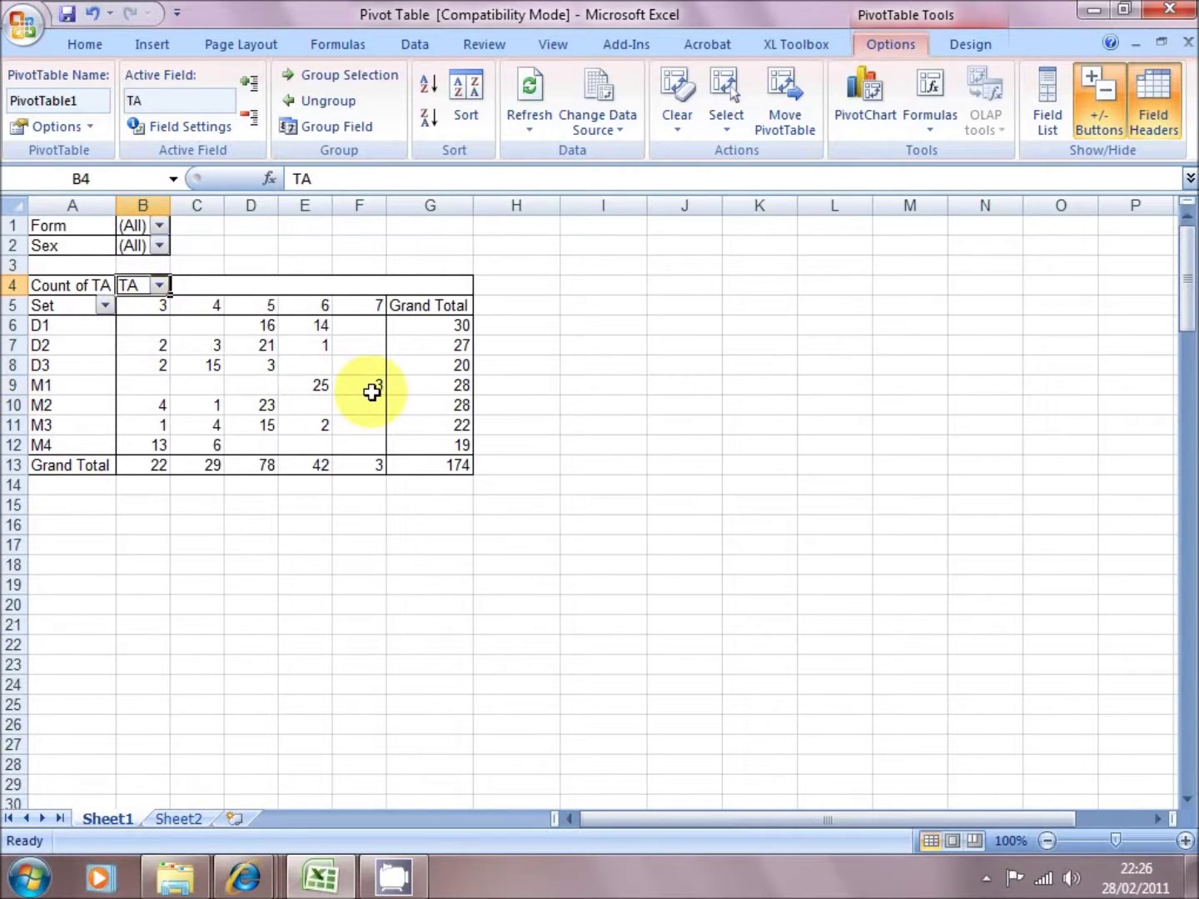
mouse_move(322, 388)
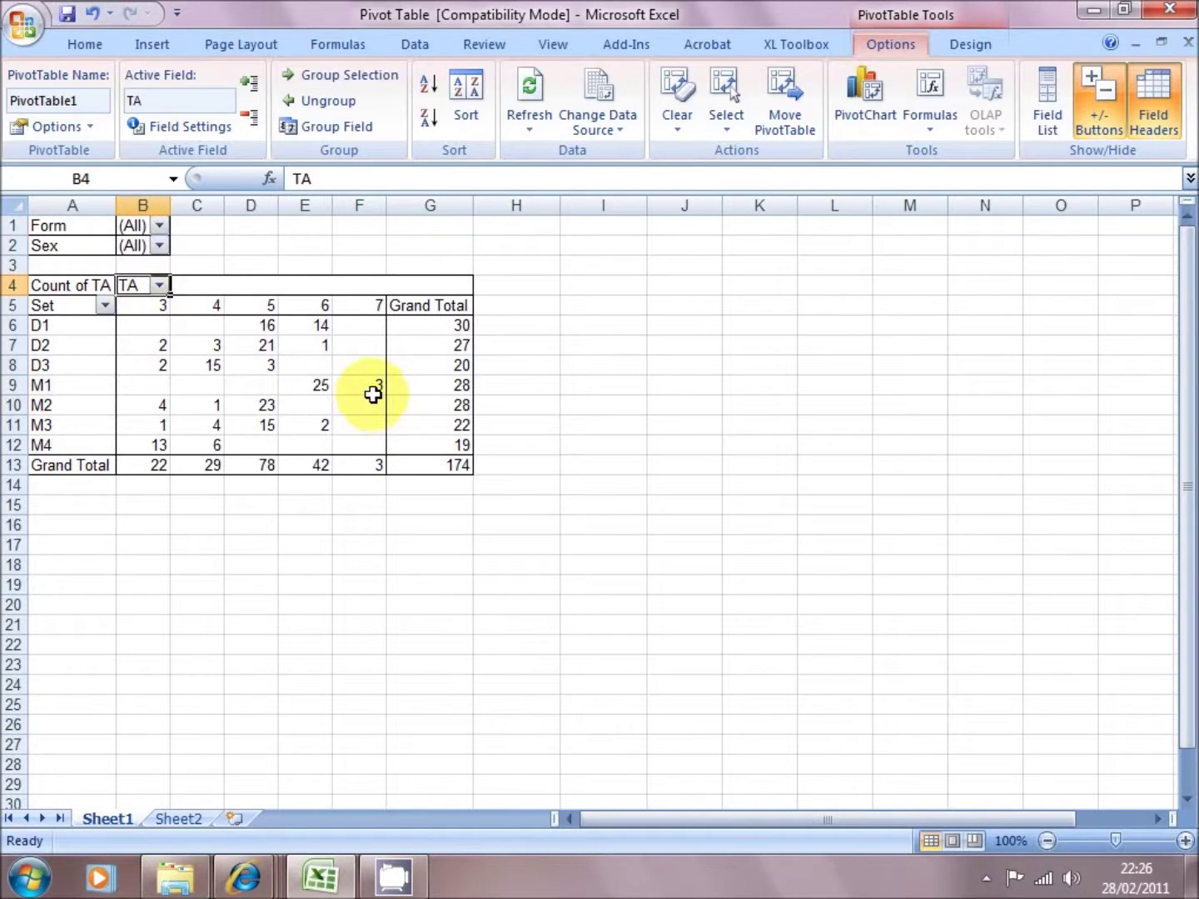
mouse_move(371, 394)
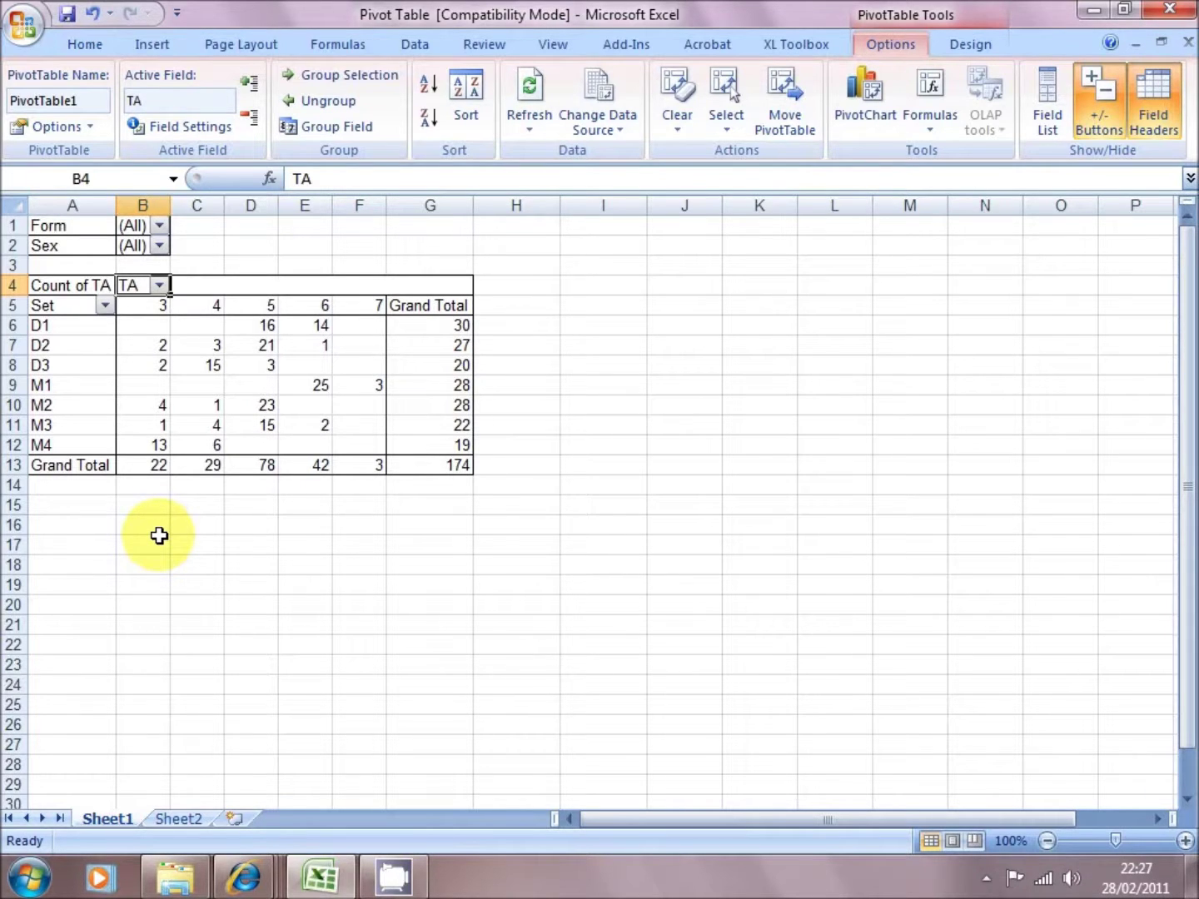
click(134, 325)
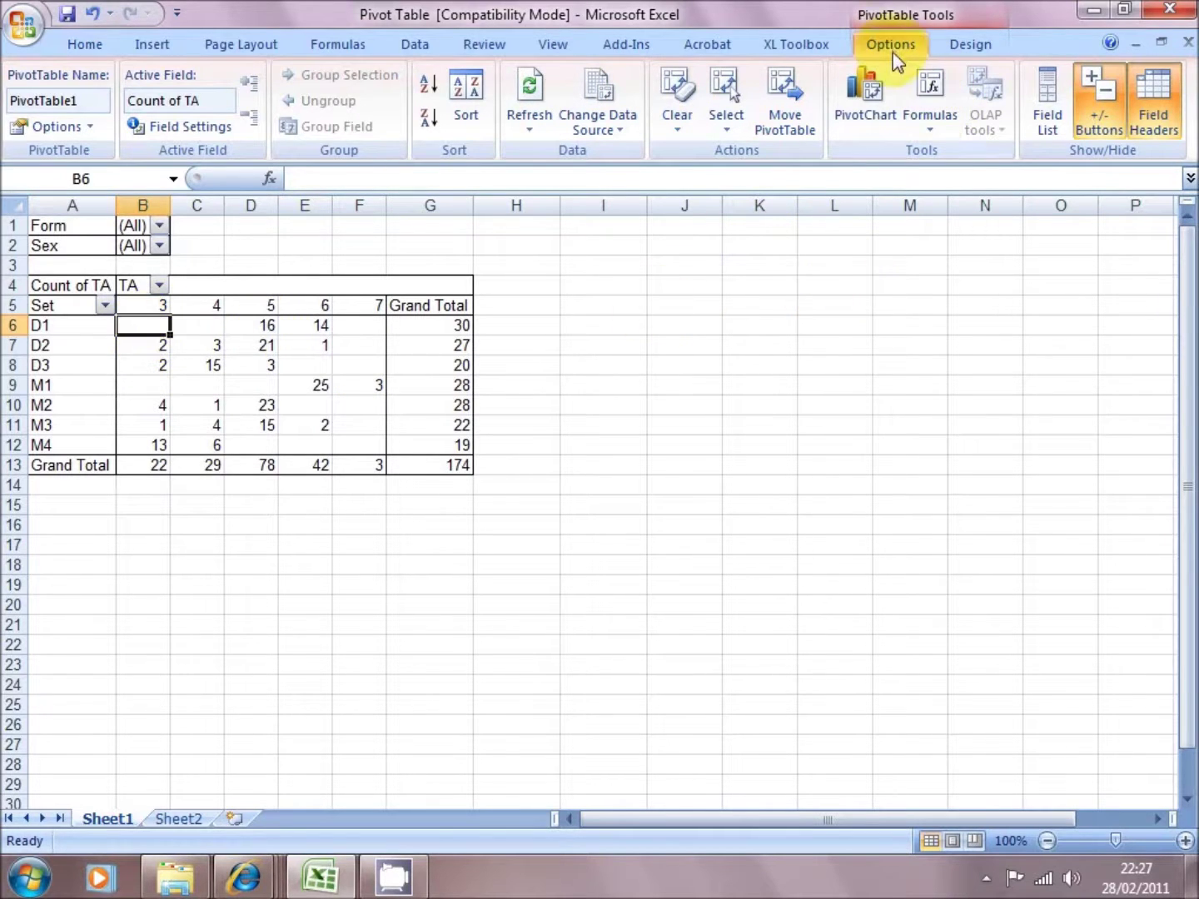
Step: Insert a clustered column PivotChart of TA level counts per Set
click(865, 109)
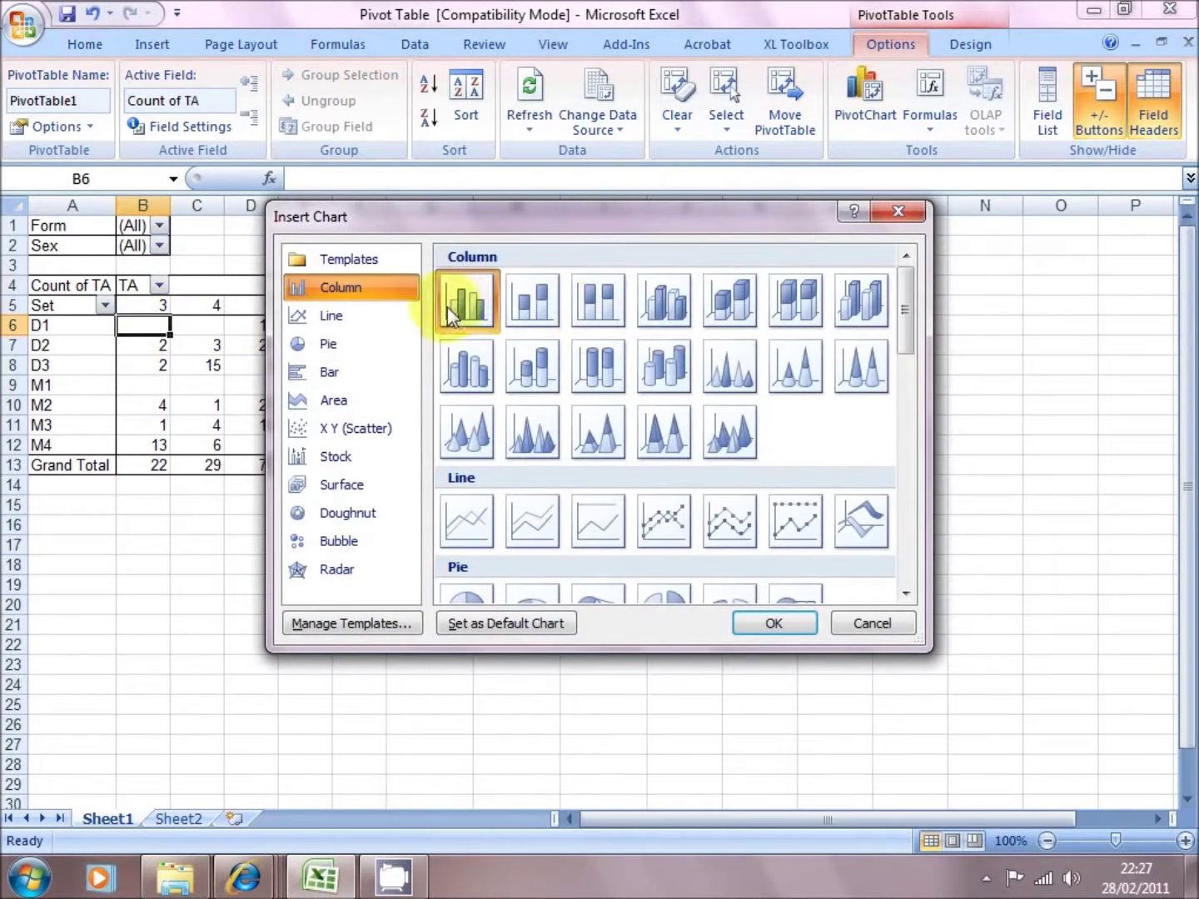
click(462, 306)
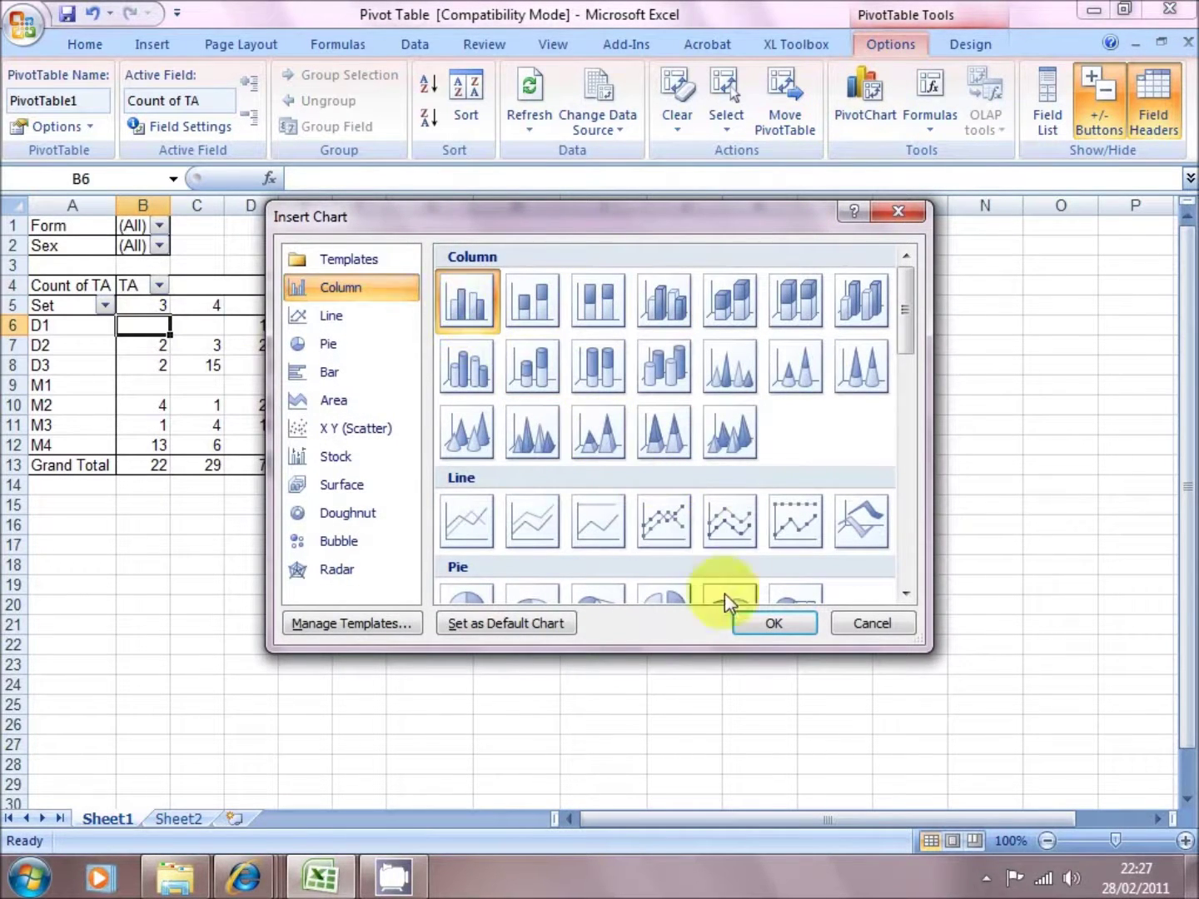
click(775, 626)
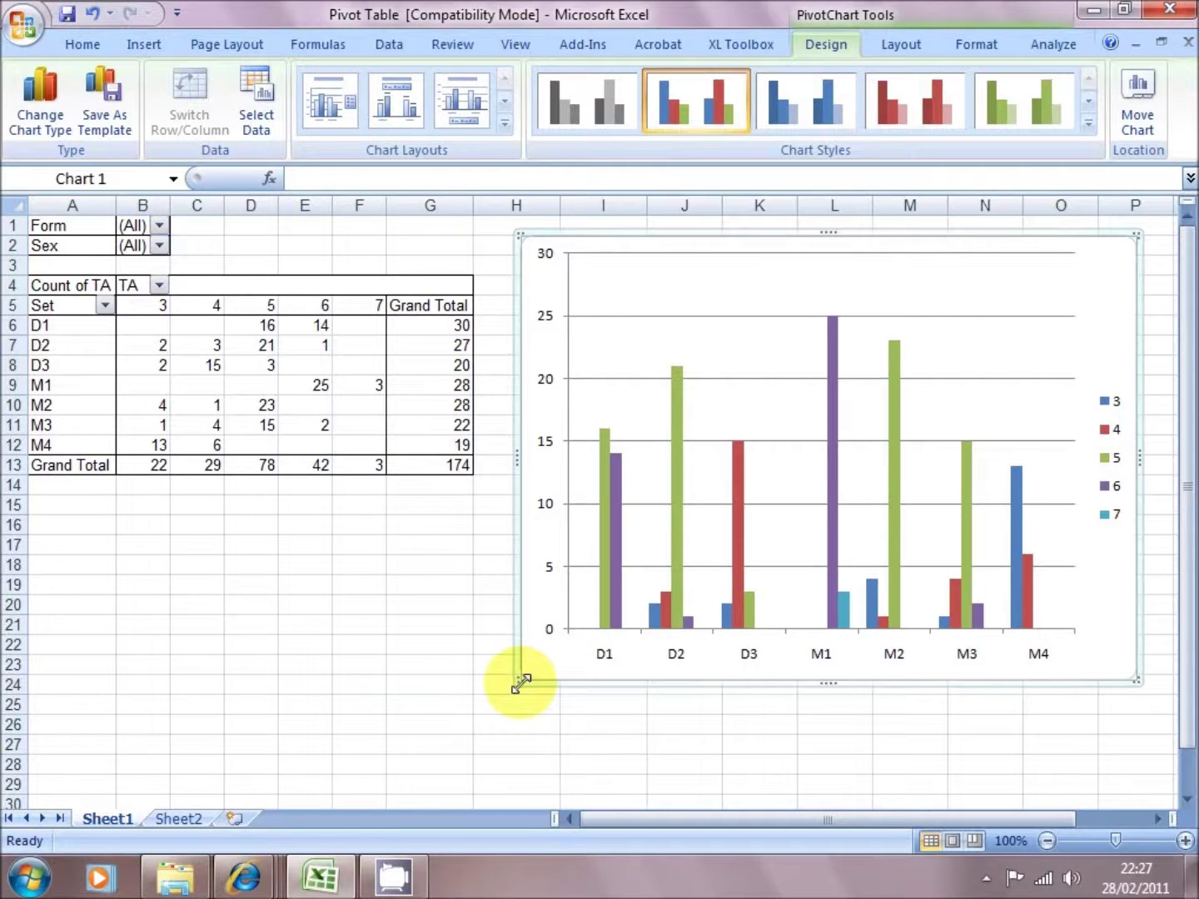
mouse_move(285, 412)
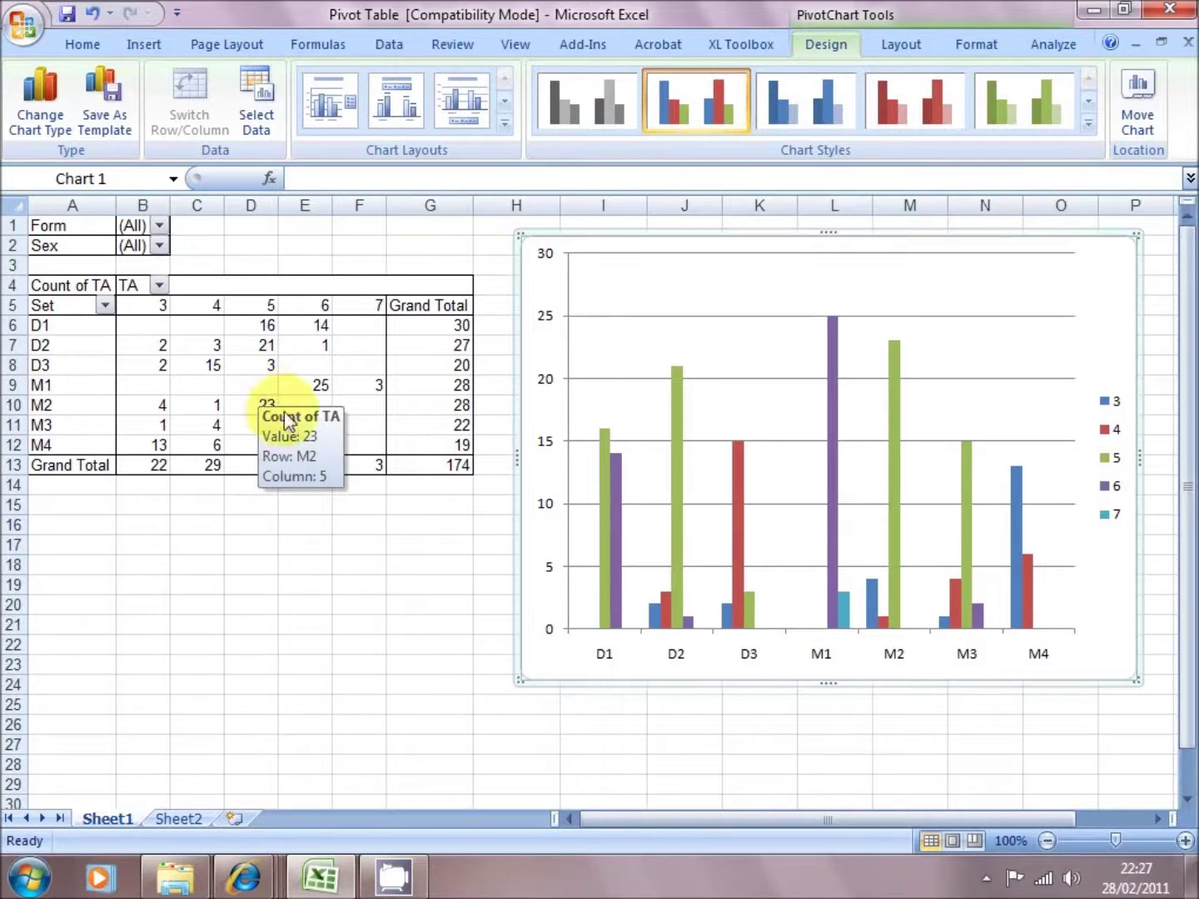
Step: Filter the Set field to D2 only, leaving 27 pupils across TA levels 3–6
click(105, 306)
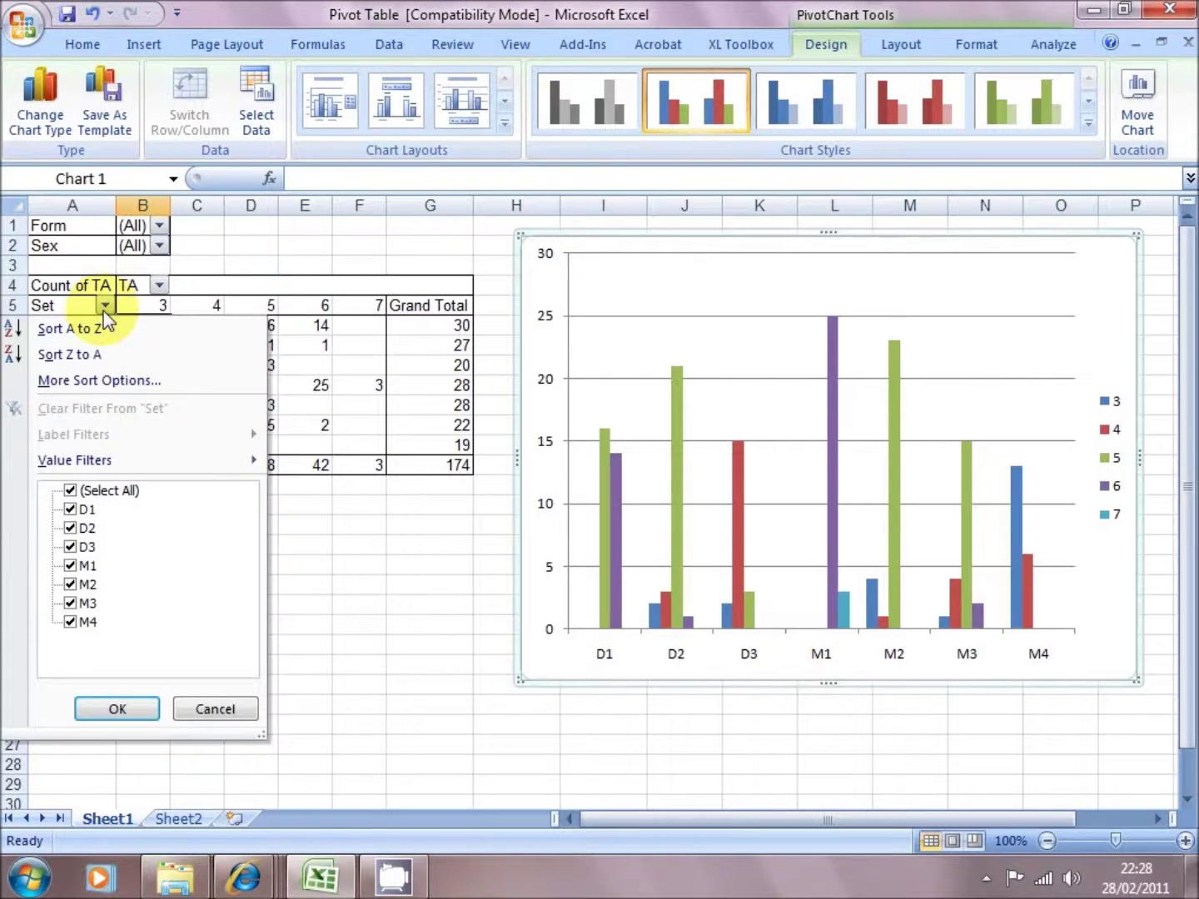
click(71, 492)
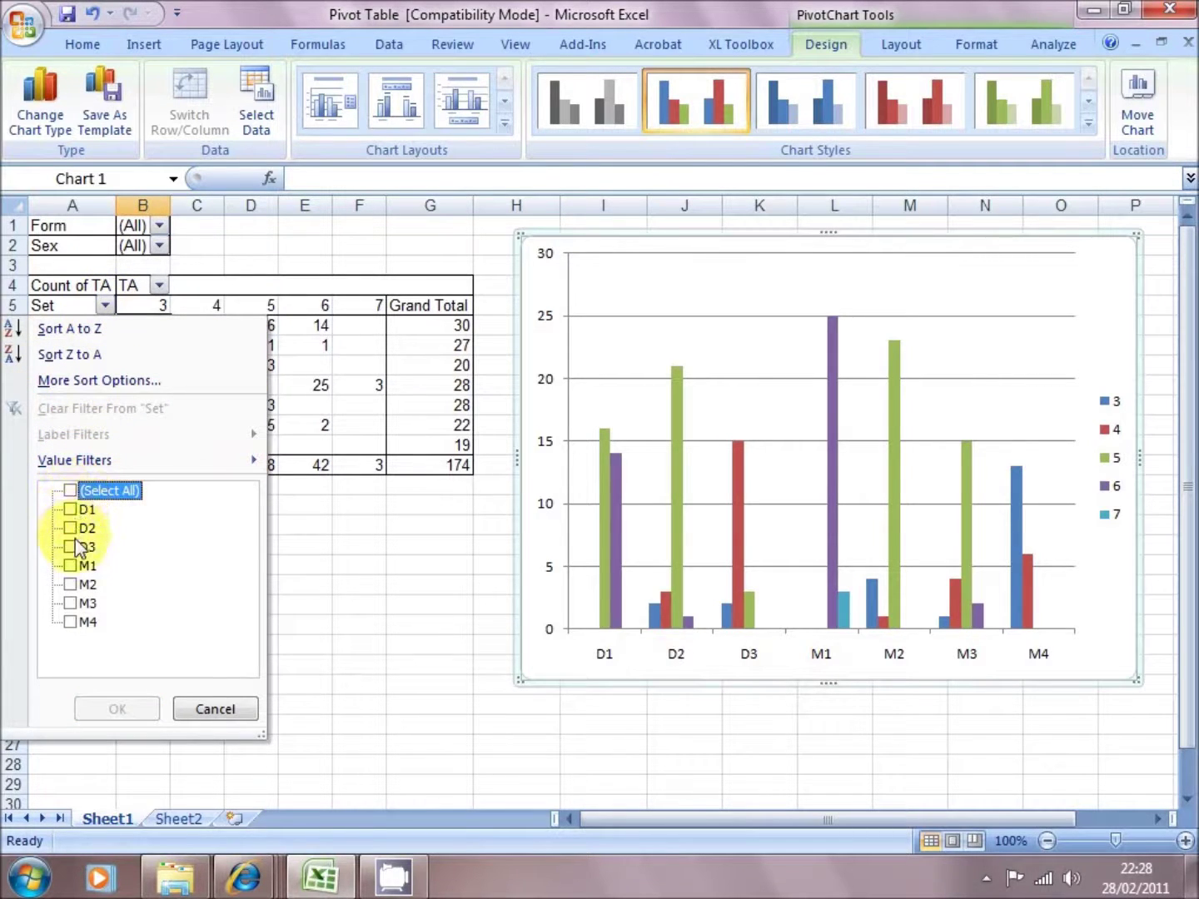
click(75, 529)
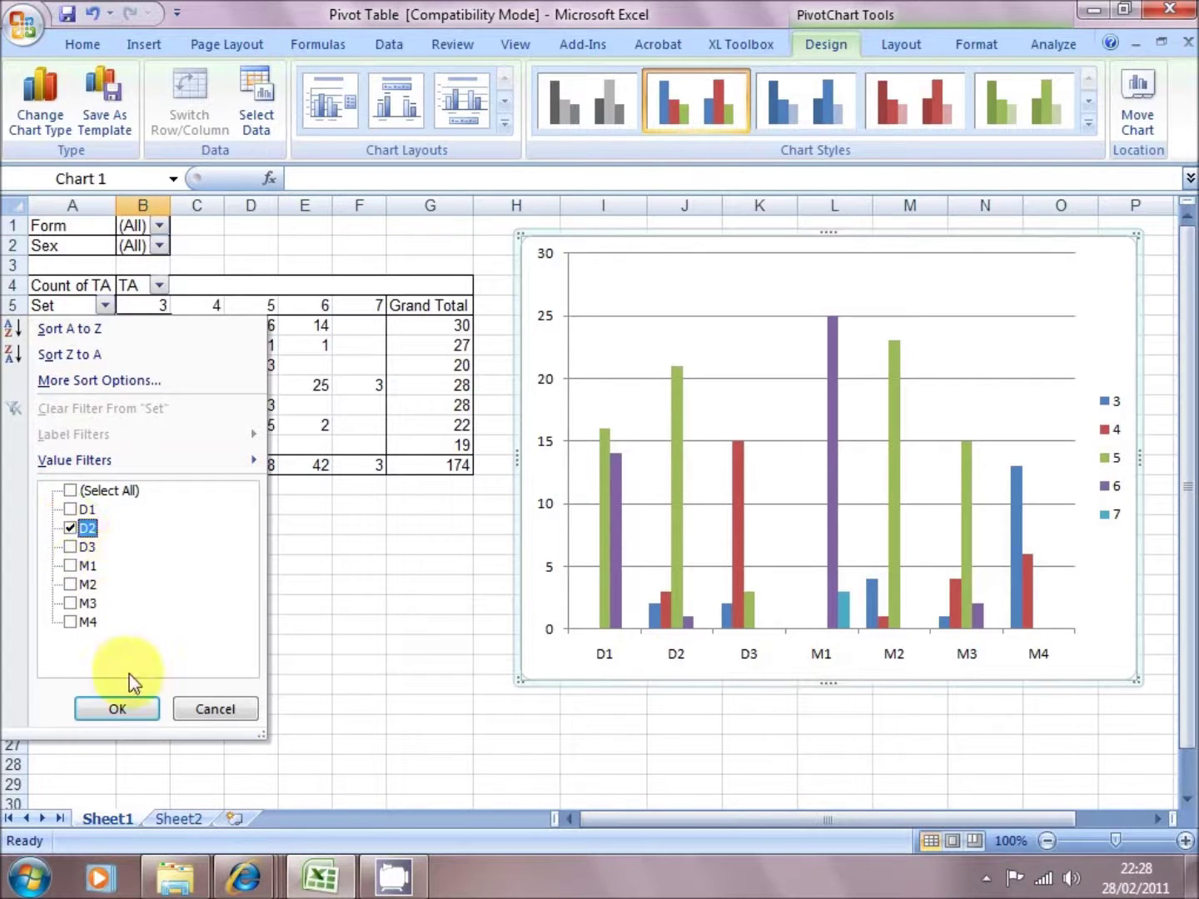
click(135, 710)
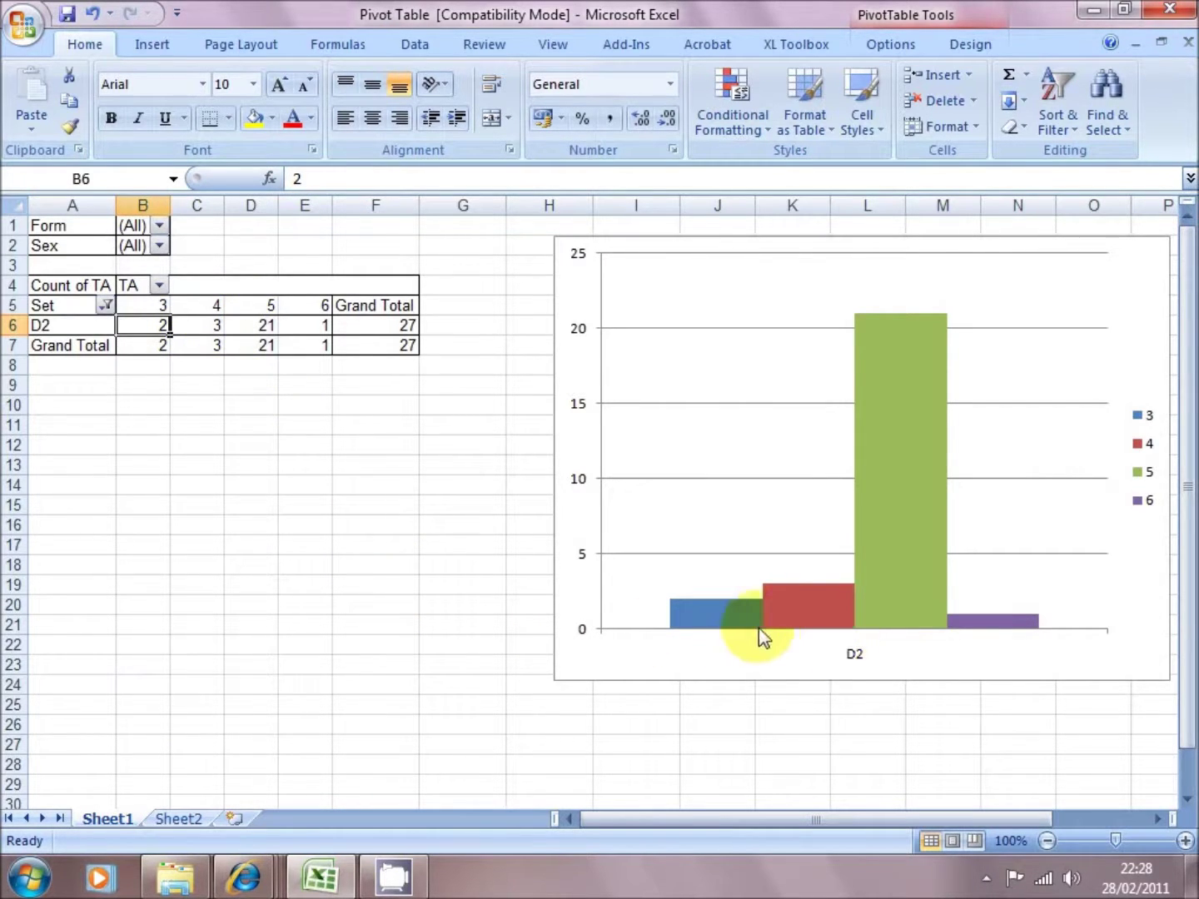
click(700, 657)
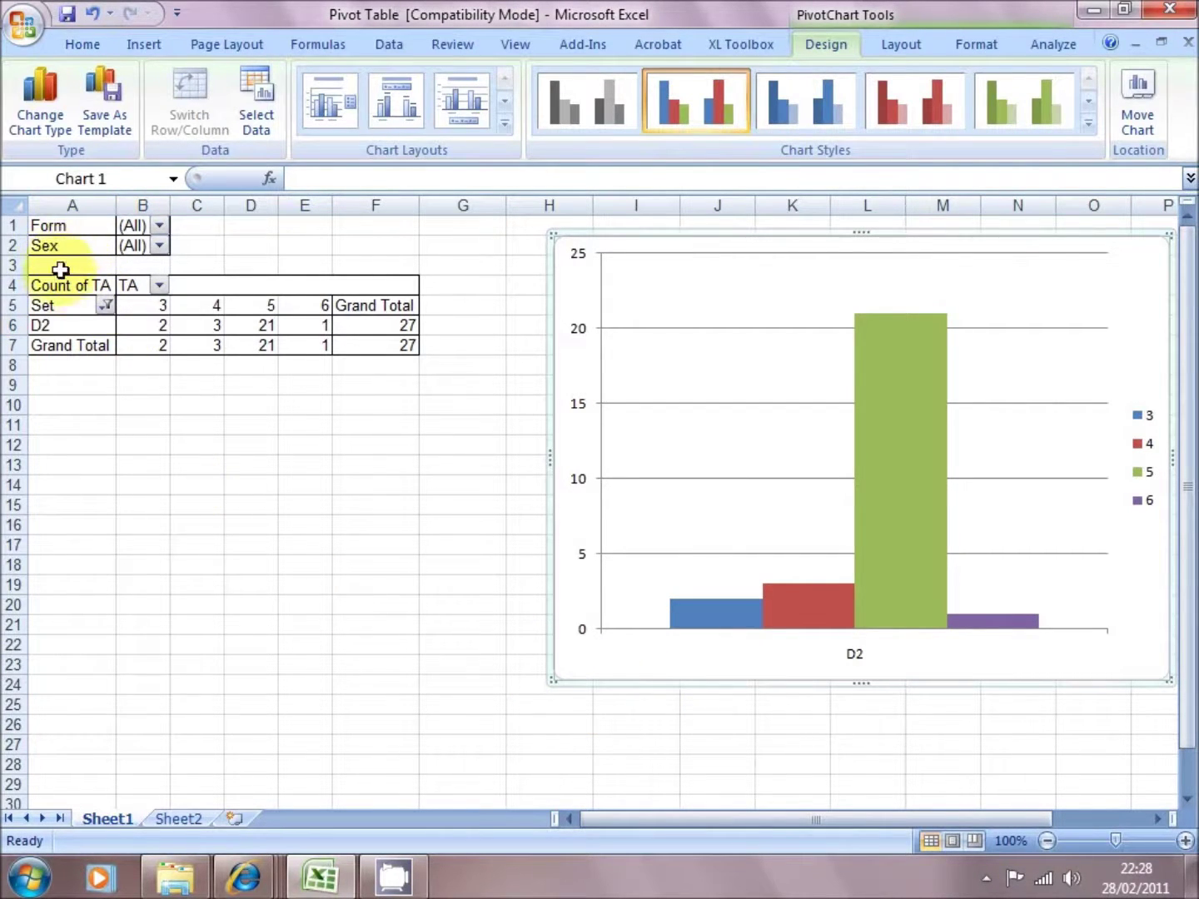
drag(49, 248, 104, 325)
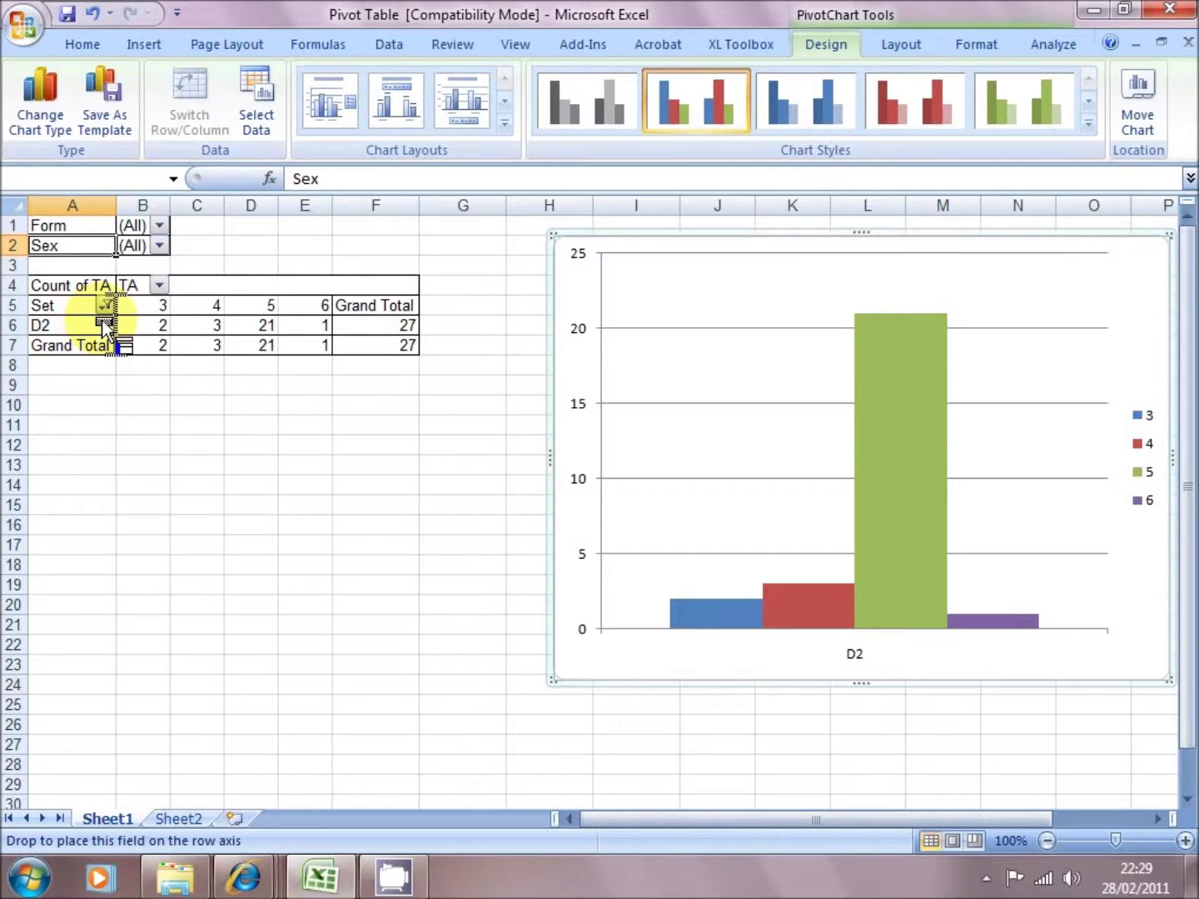
Step: Place Sex as a row field beside Set, splitting D2 into 15 F and 12 M
drag(104, 325, 101, 313)
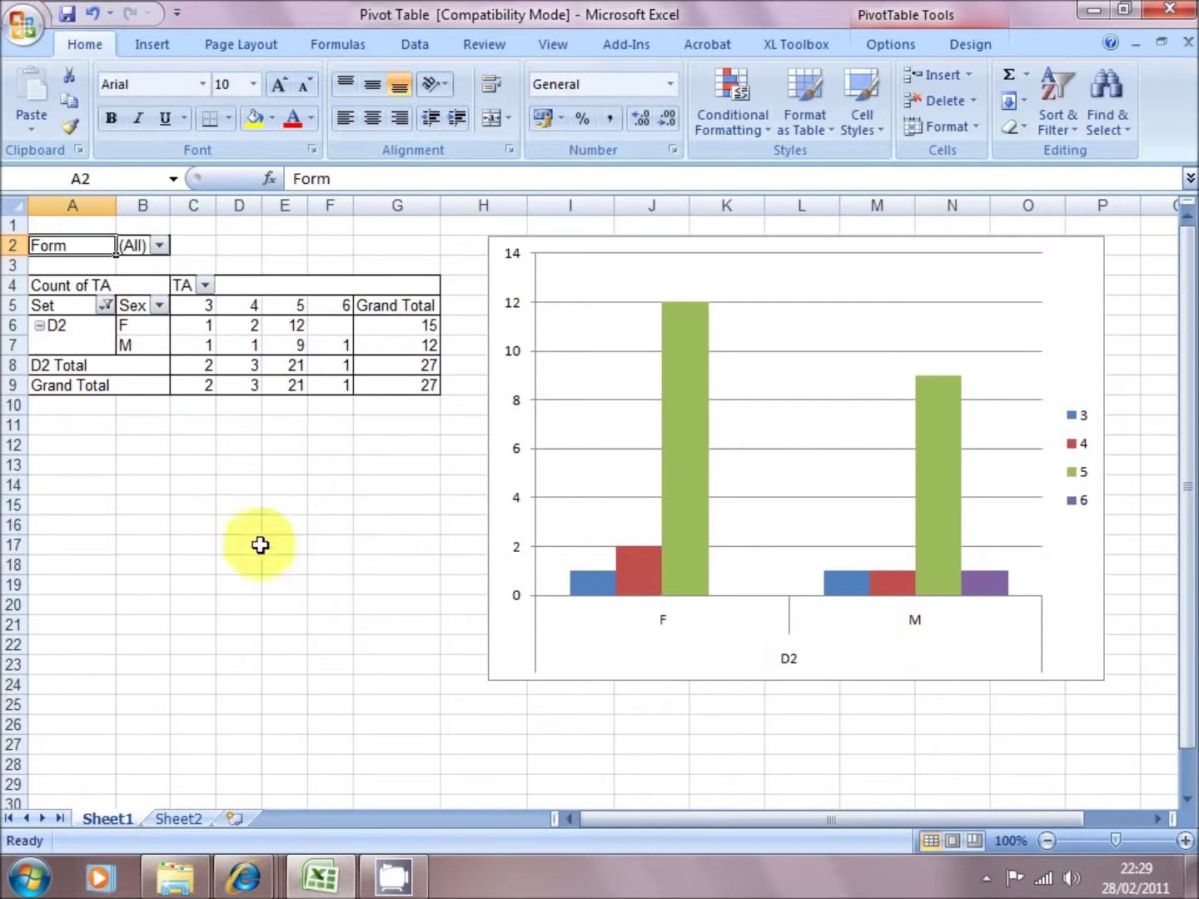
Step: Reselect all sets D1–M4 in the Set filter and move the chart right of the table
click(105, 305)
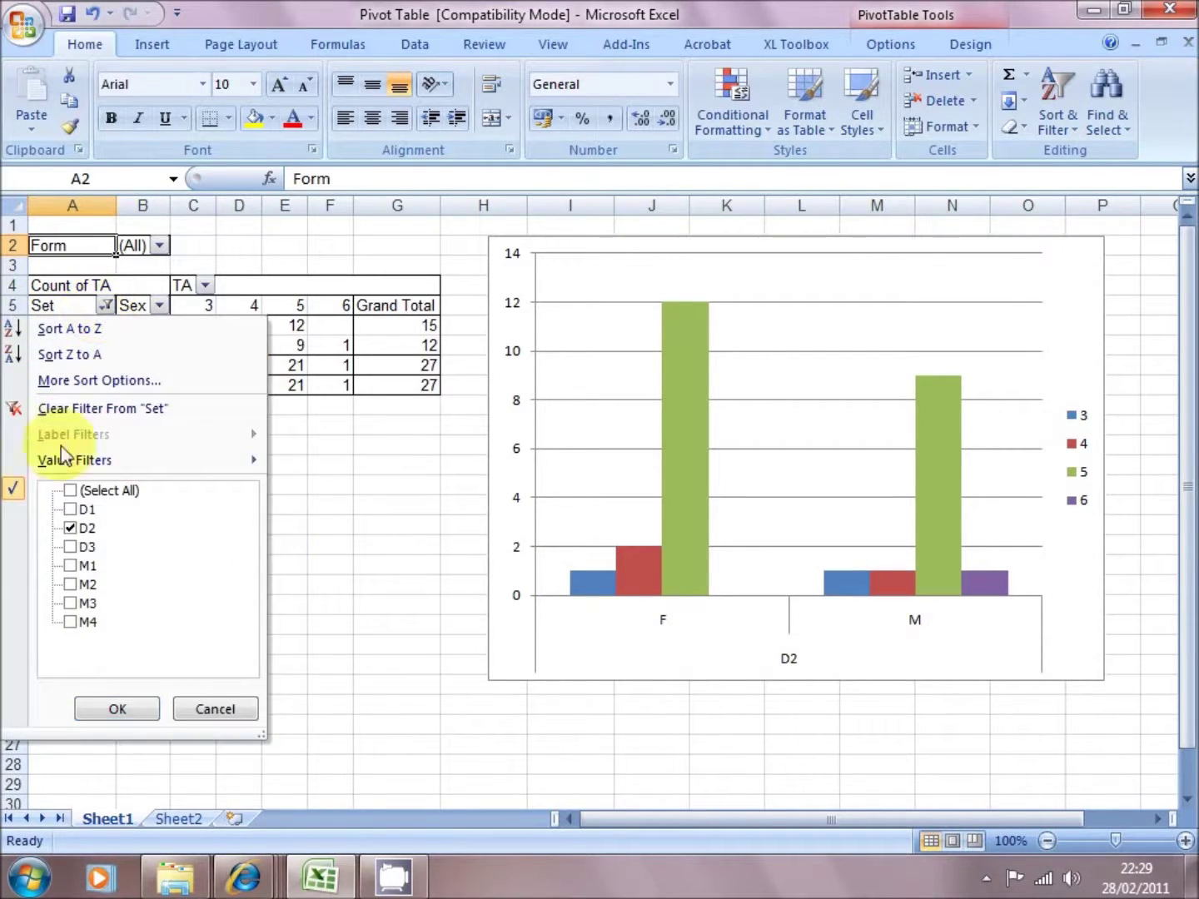
click(70, 490)
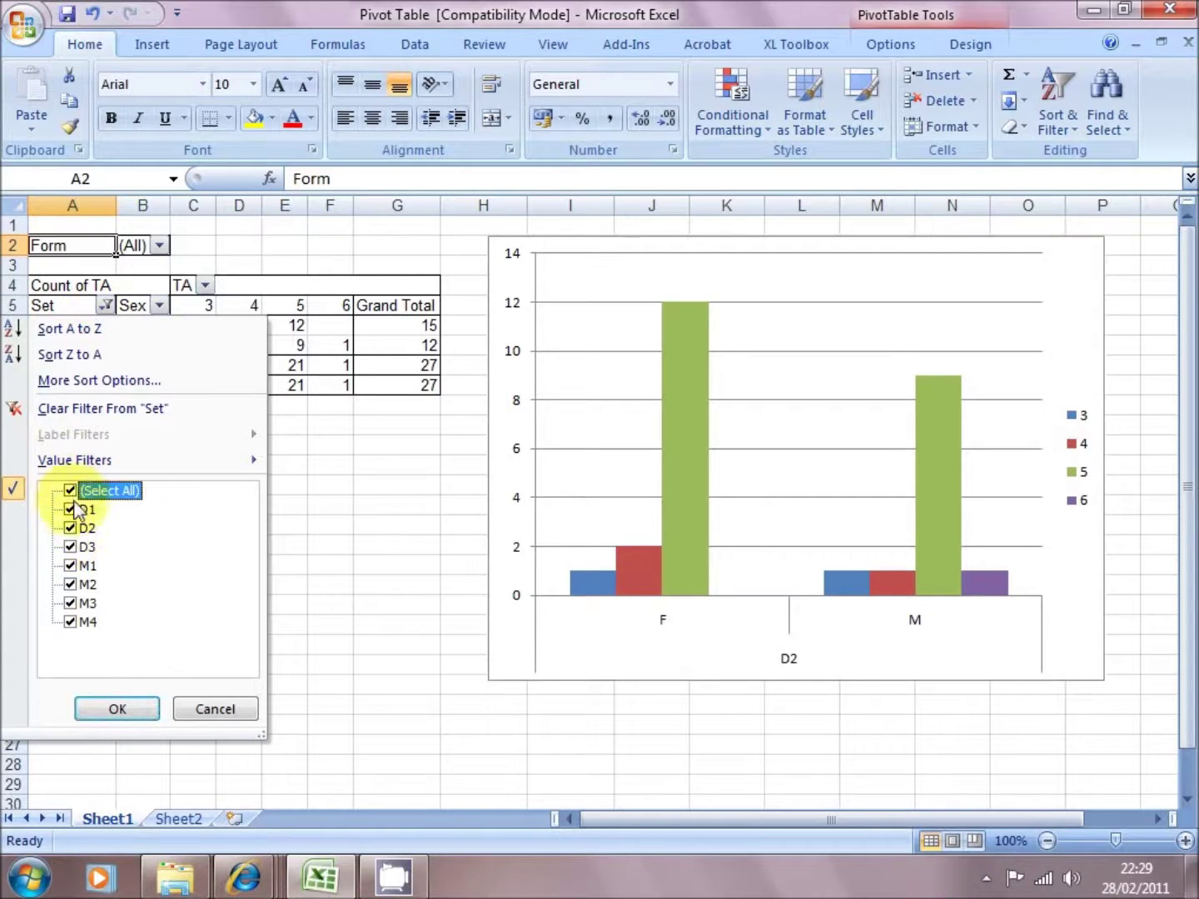
click(117, 709)
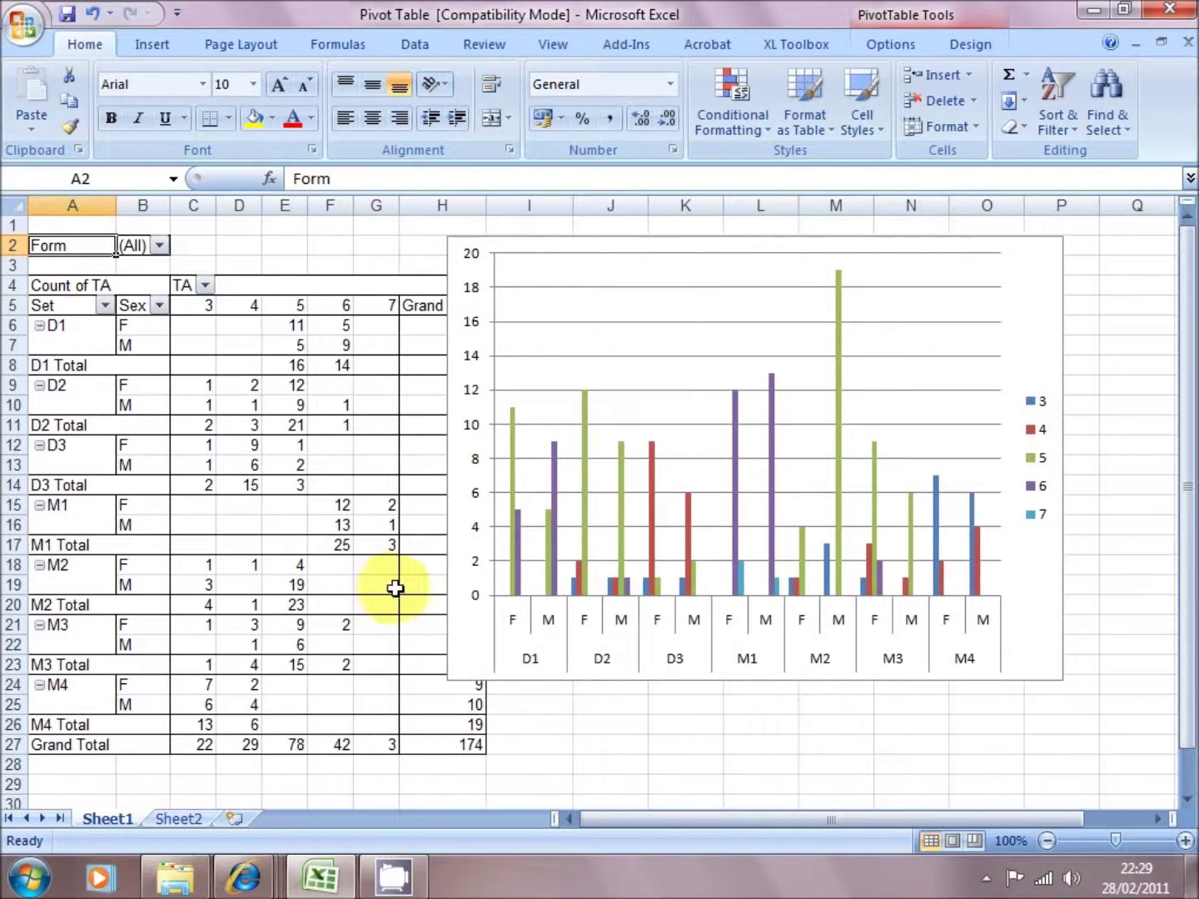
drag(511, 241, 555, 238)
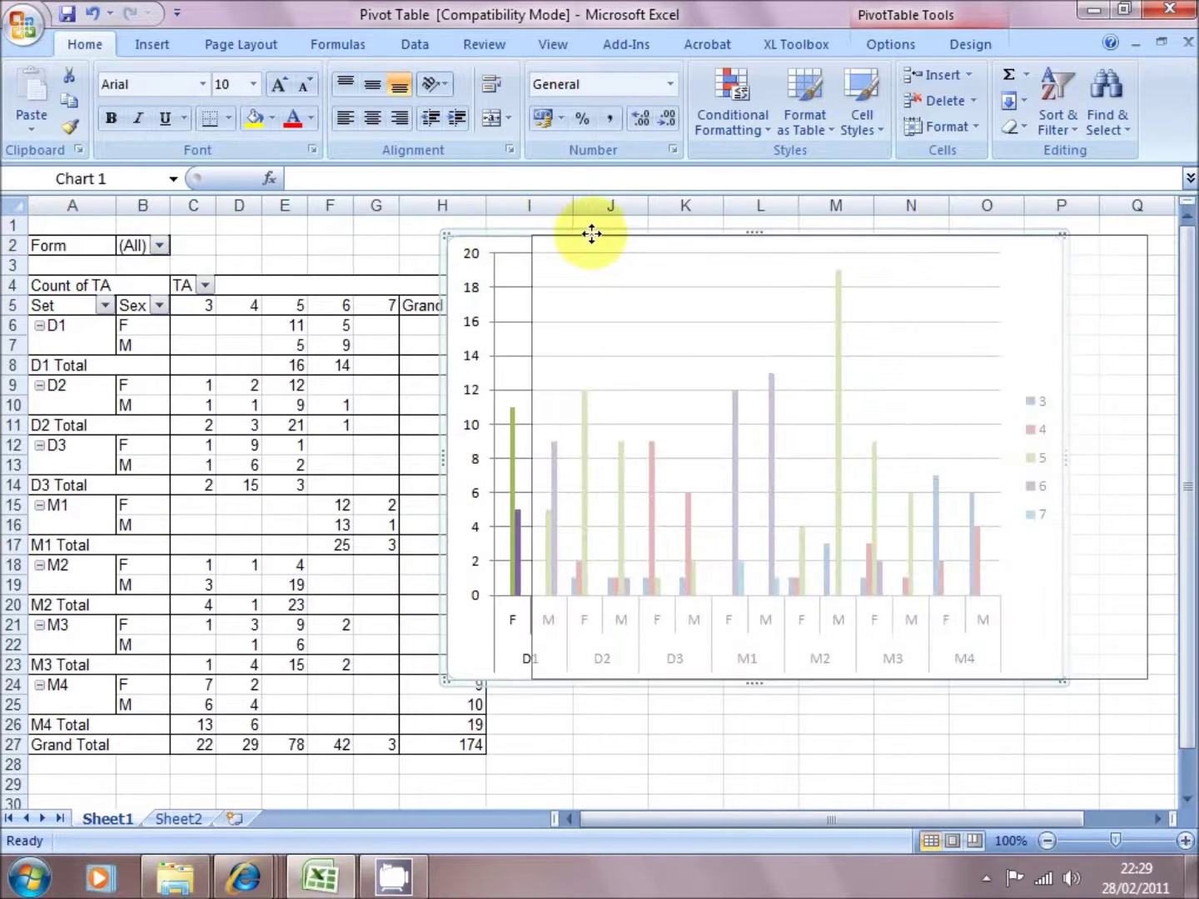
drag(591, 234, 592, 235)
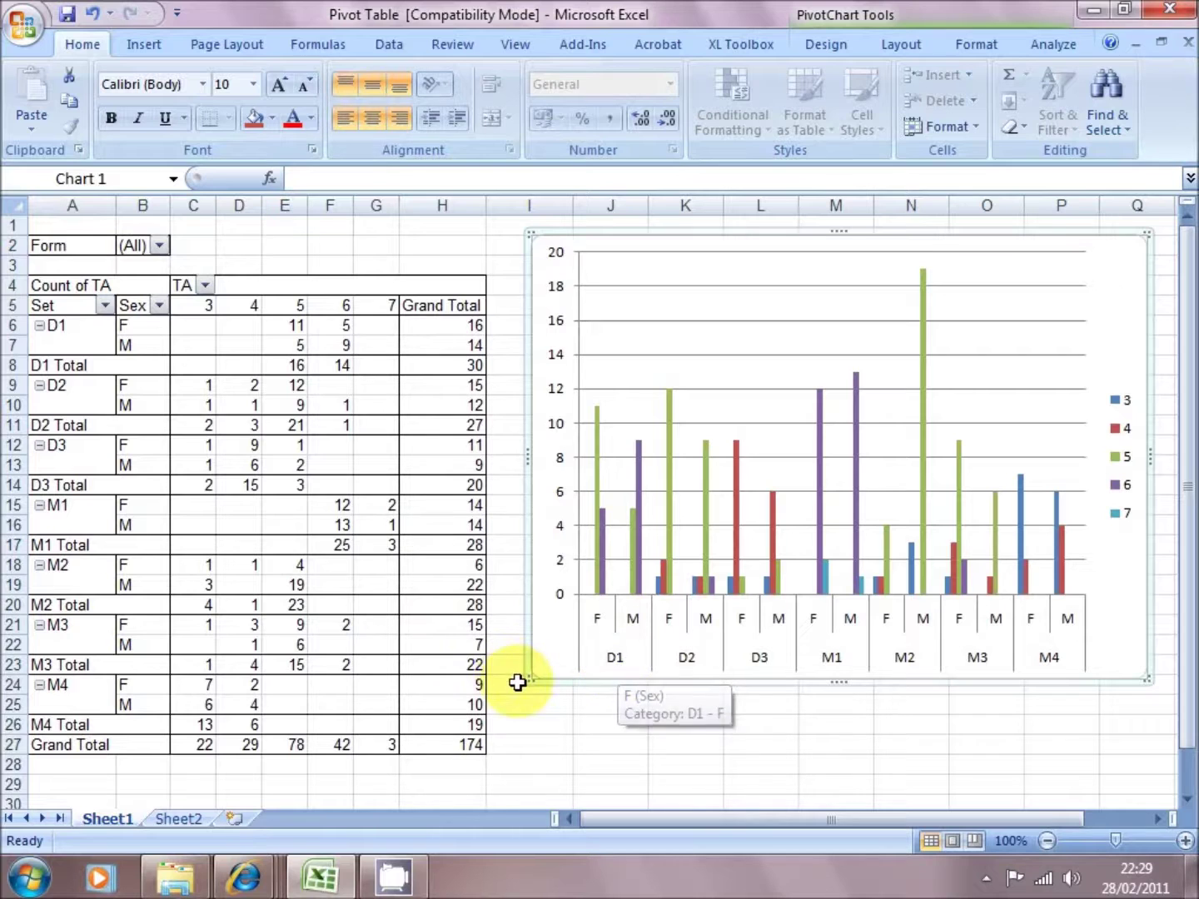
Step: Move Set into the page filters and shift the chart back beside the table
drag(38, 313, 45, 226)
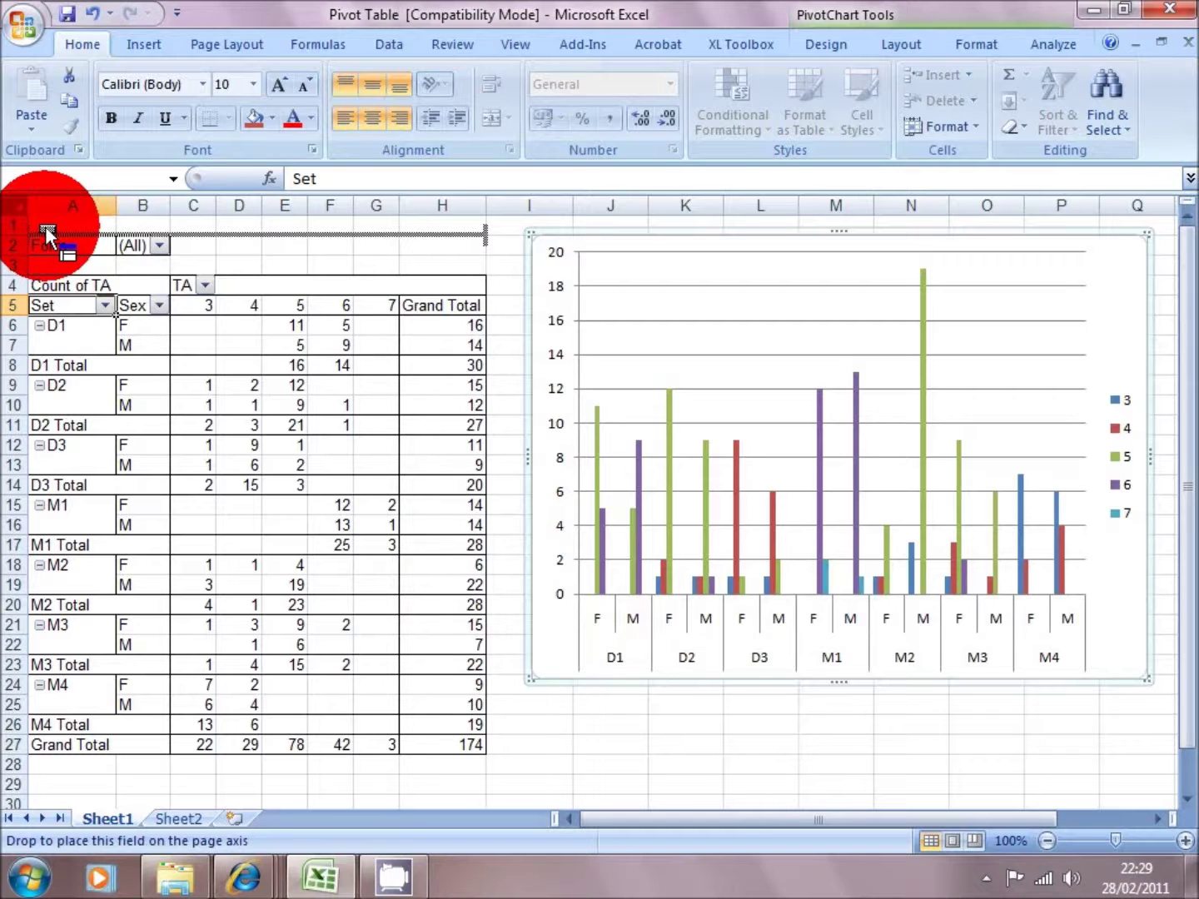
drag(45, 226, 46, 226)
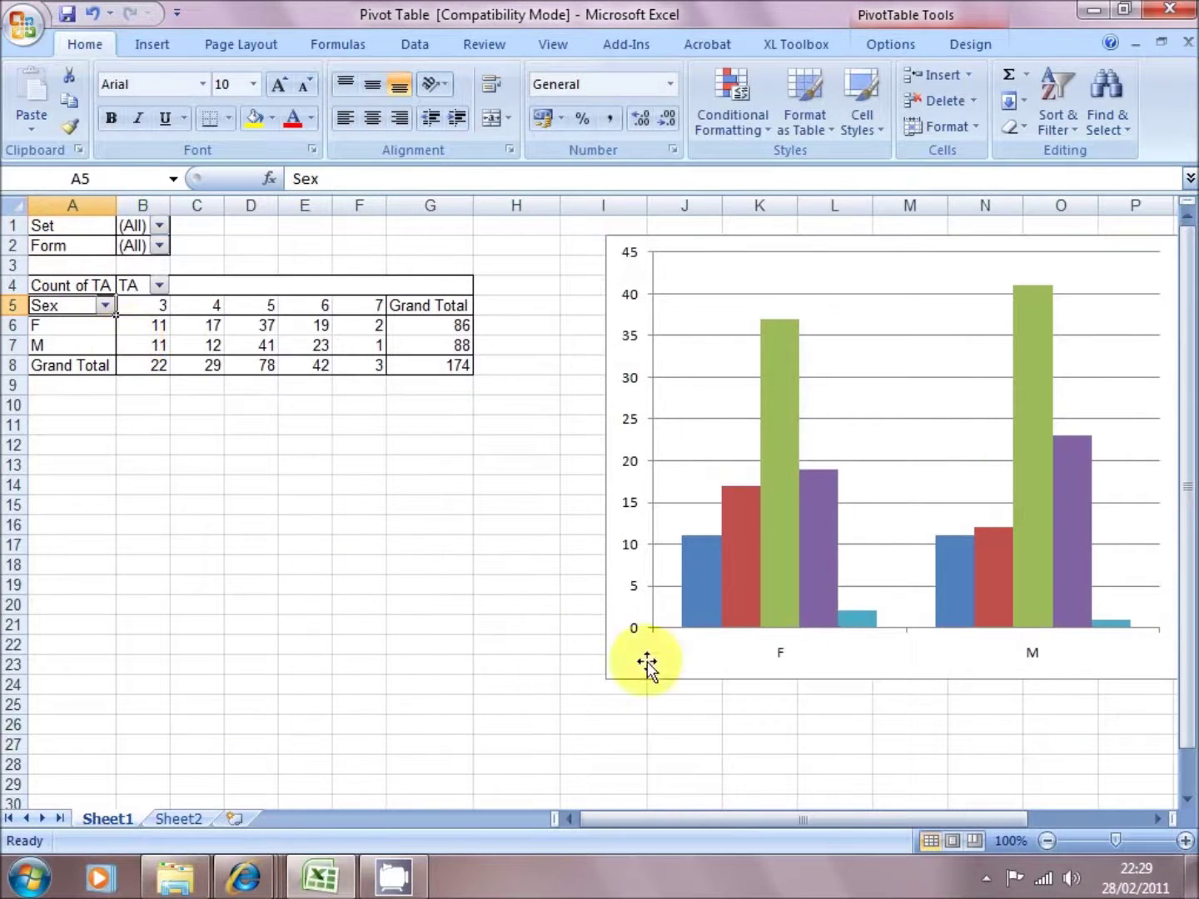
click(620, 666)
drag(625, 683, 547, 690)
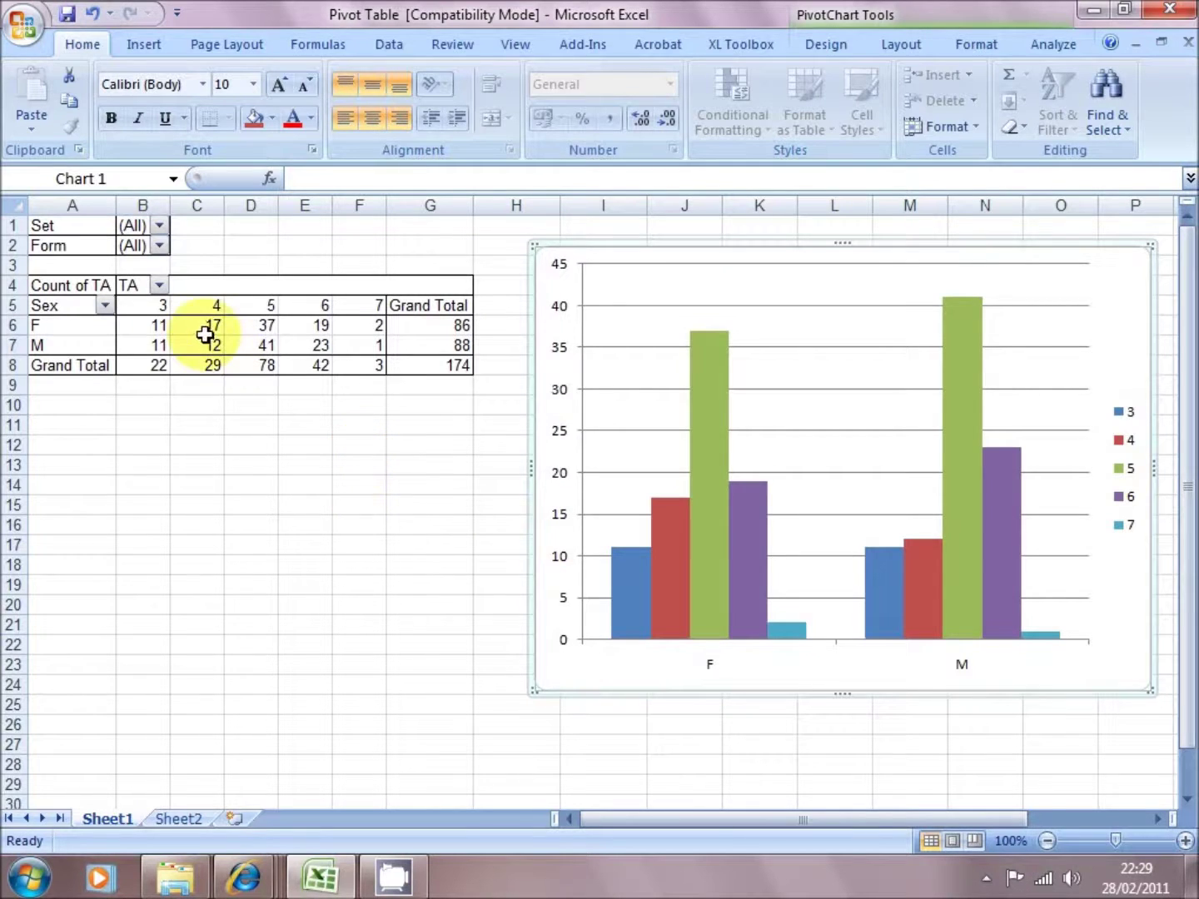
drag(208, 325, 209, 349)
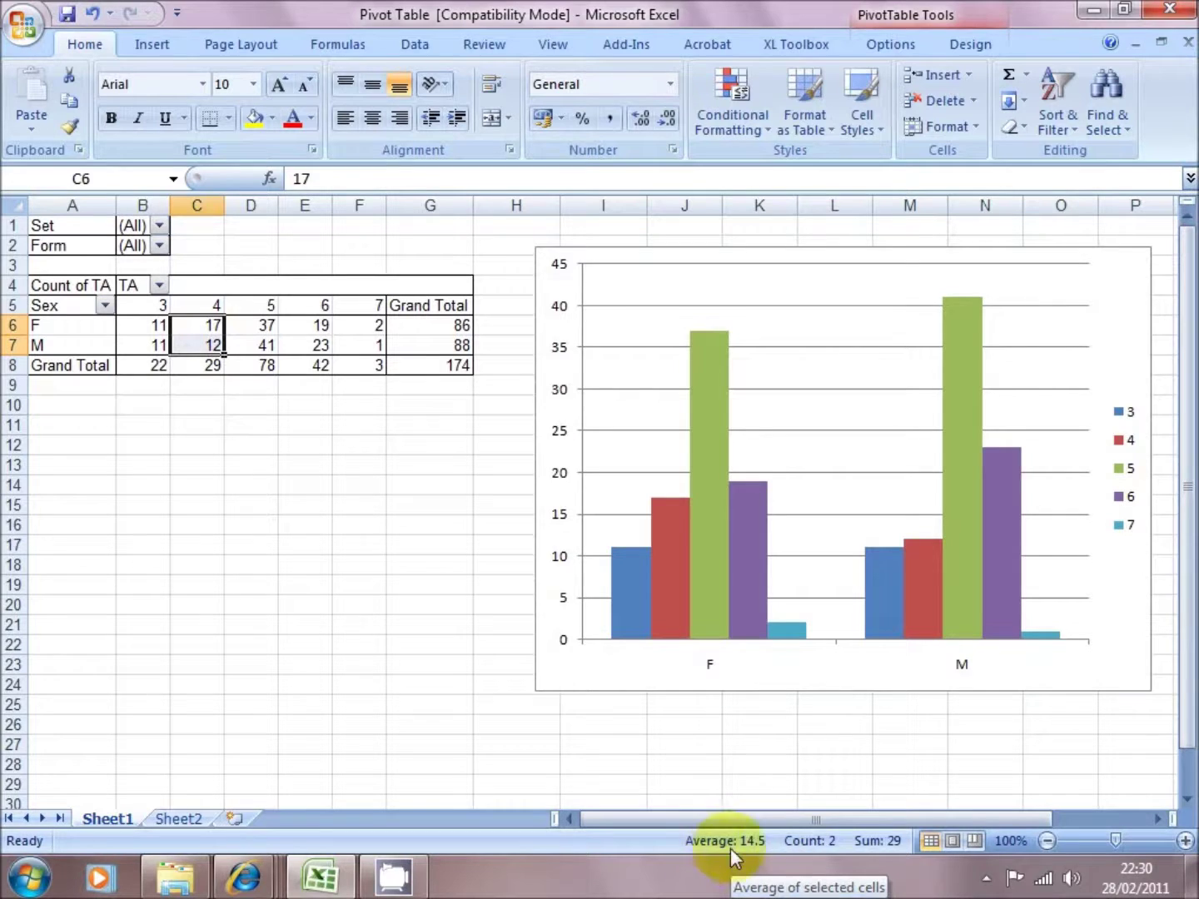
click(249, 444)
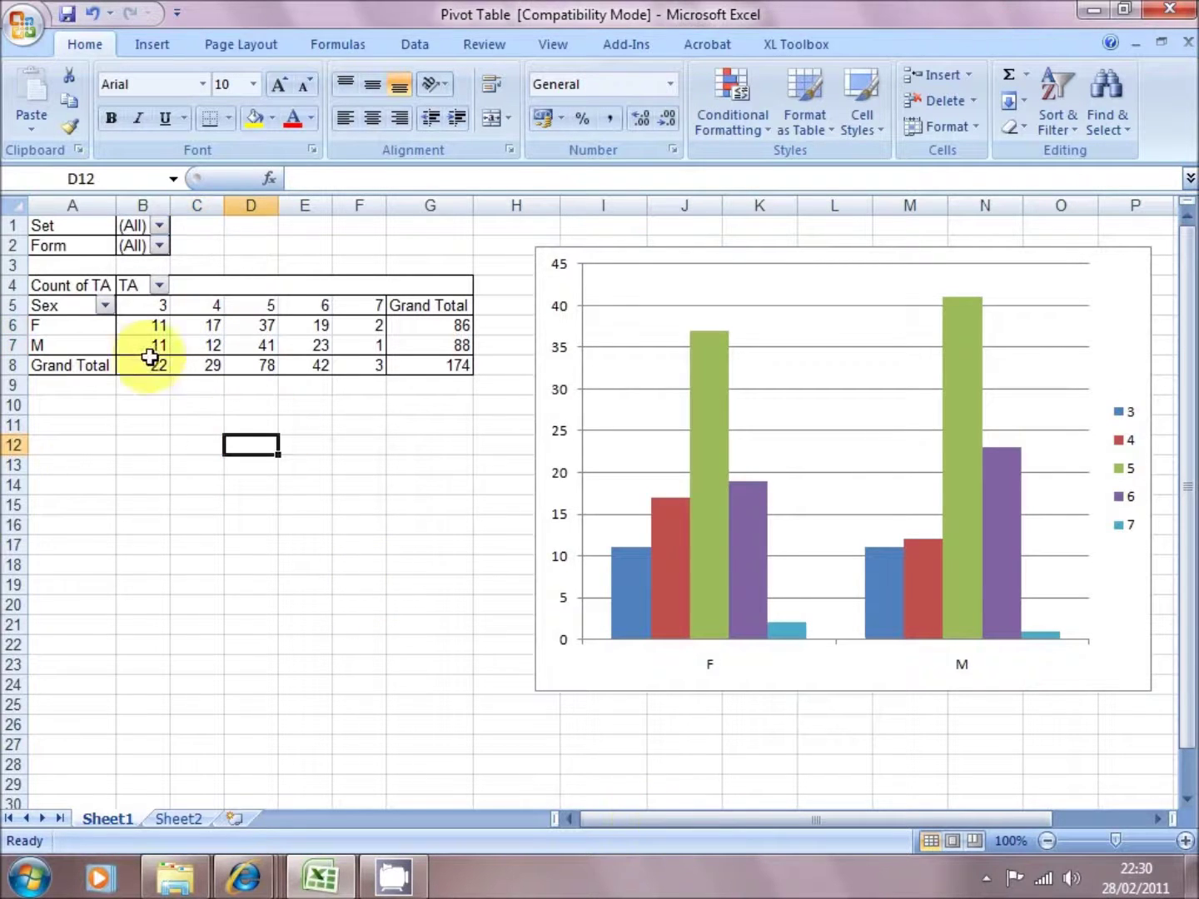
drag(143, 352, 377, 348)
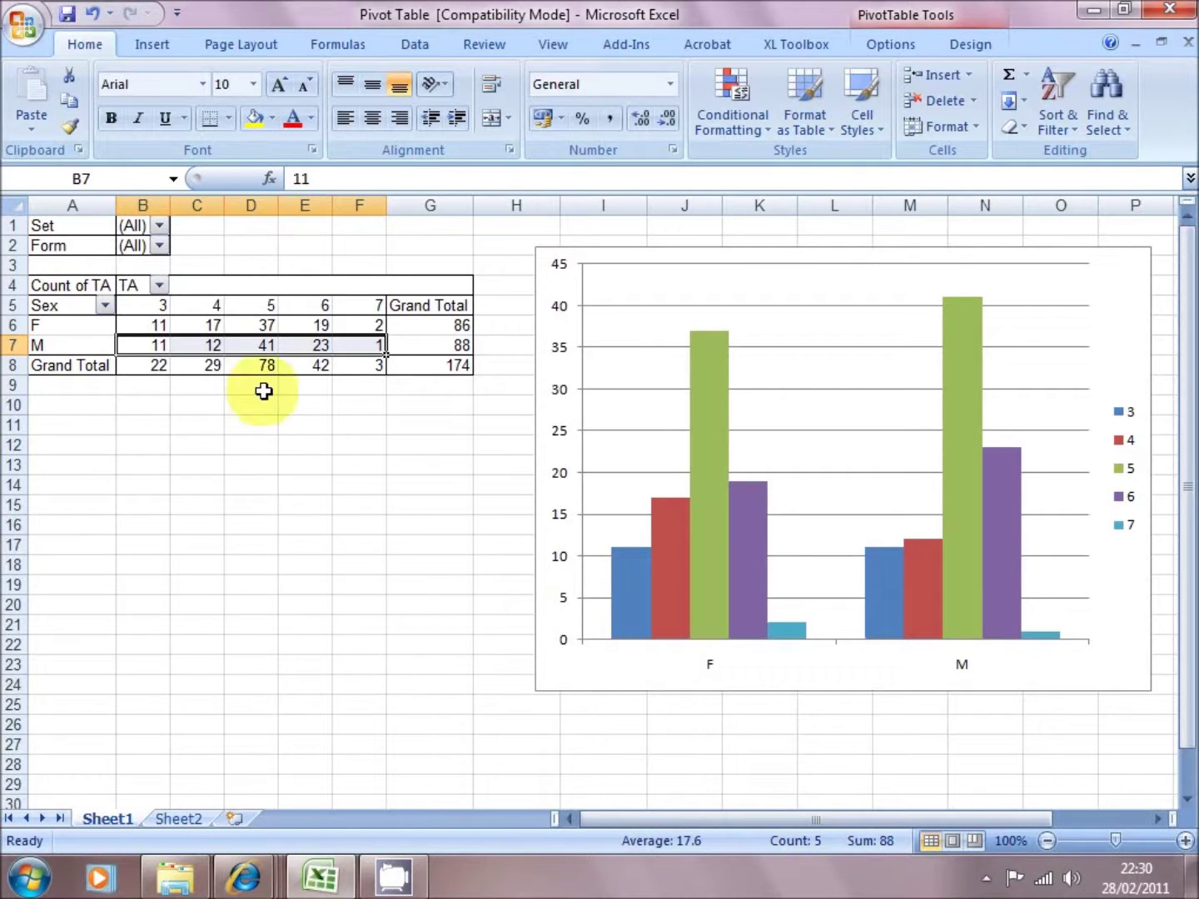
click(280, 480)
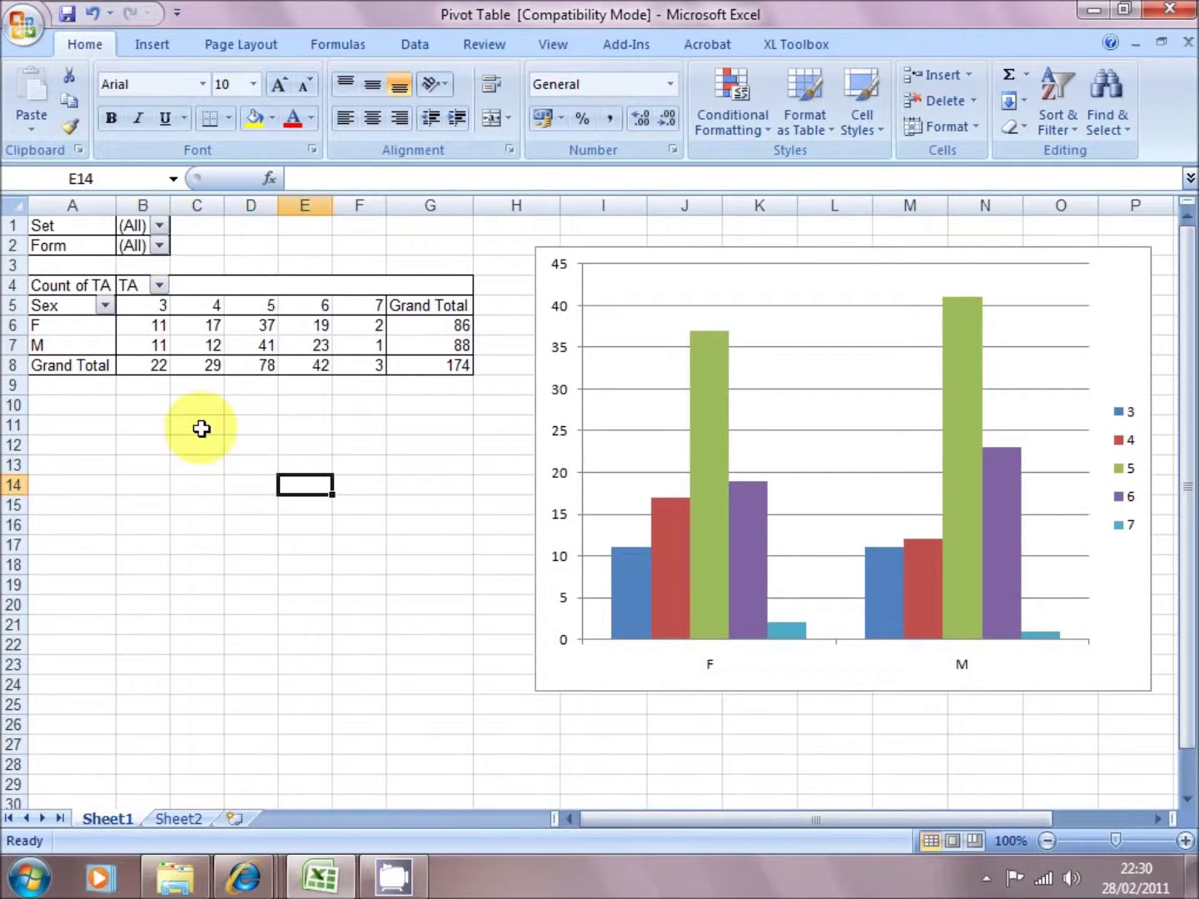
click(207, 327)
click(260, 325)
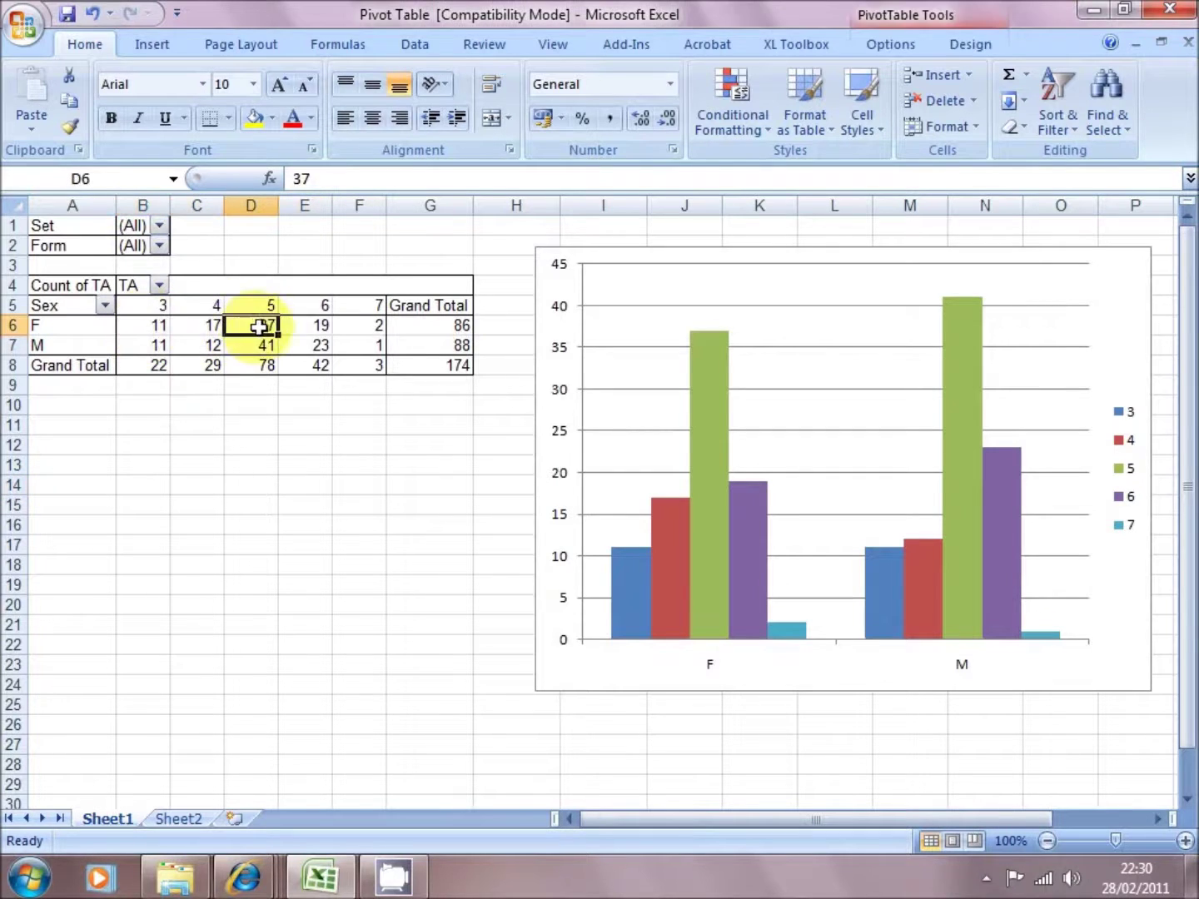
click(314, 326)
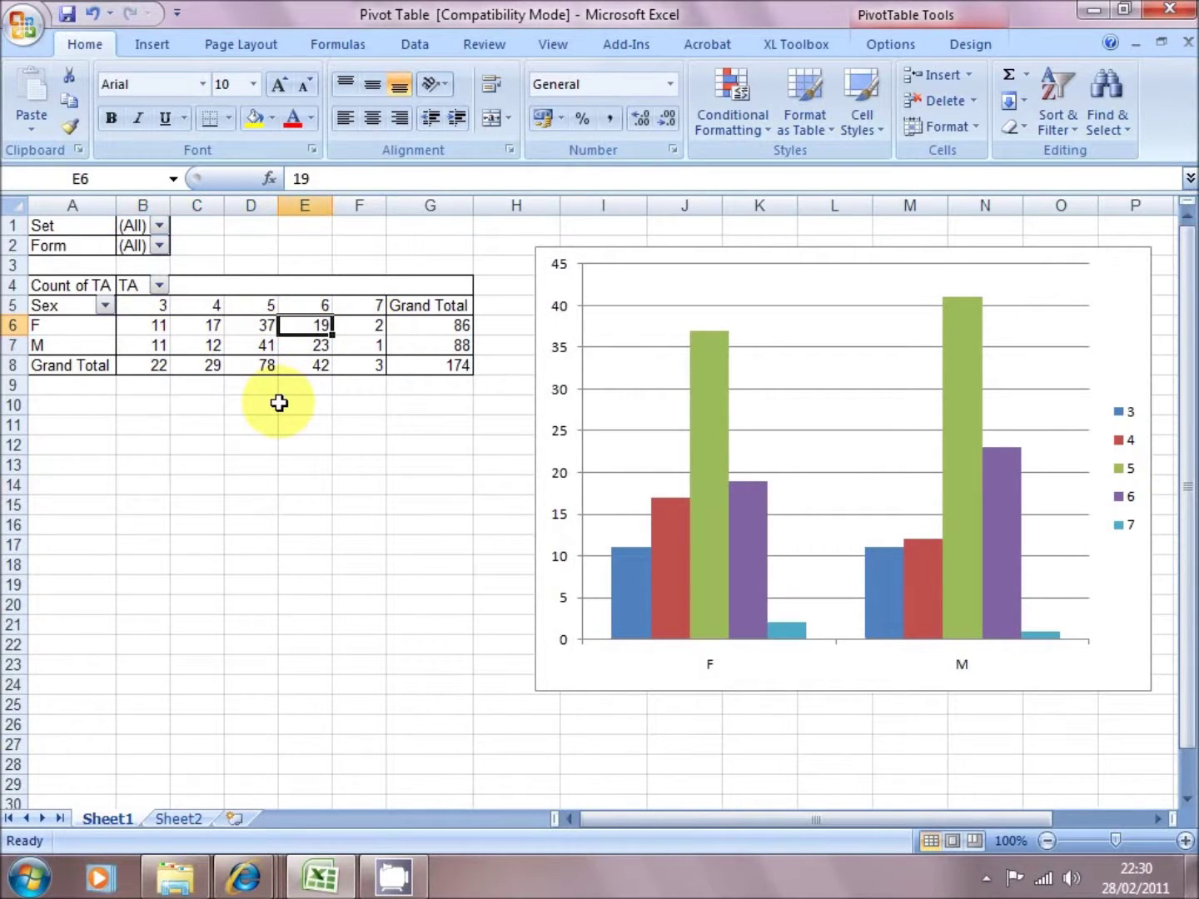
click(272, 462)
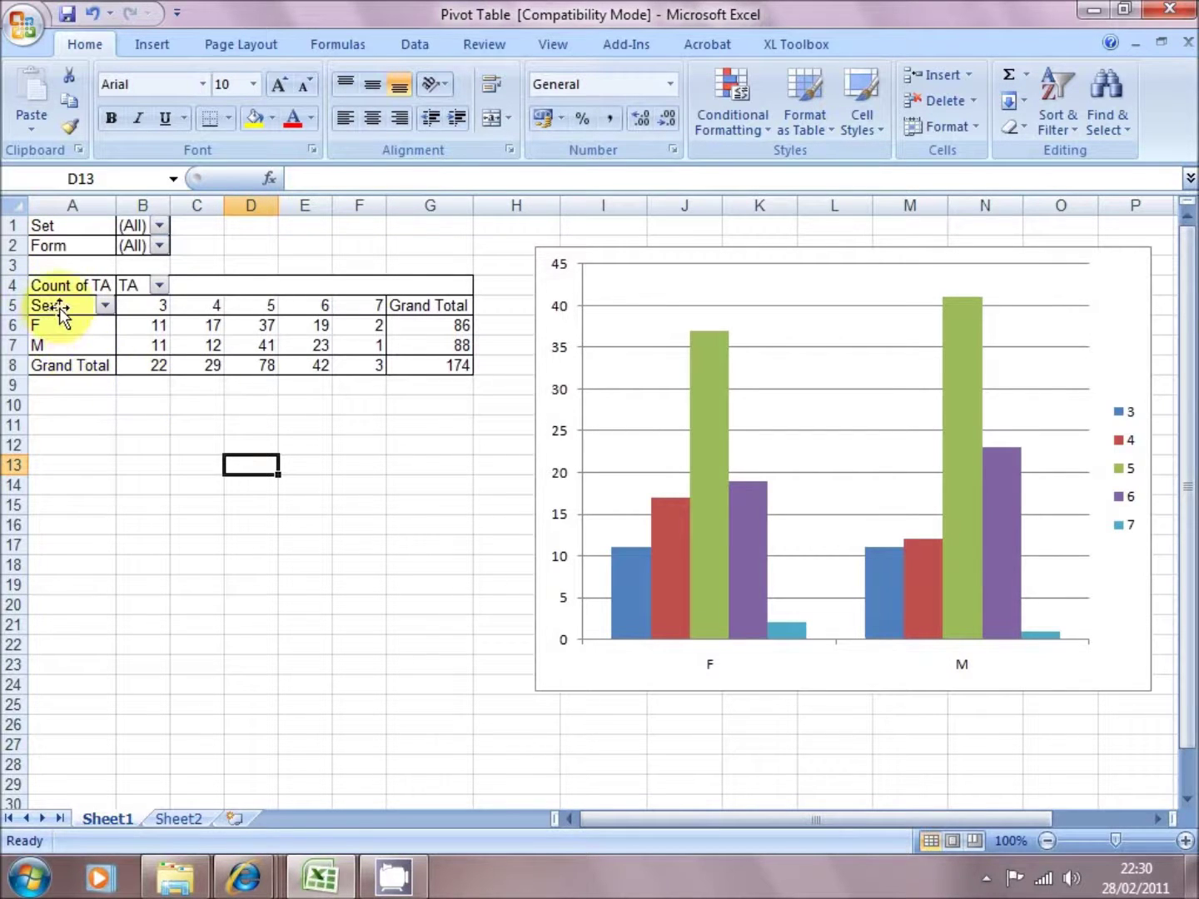
Step: Move Form from the report filter into row labels and Sex up into the page filters
click(46, 243)
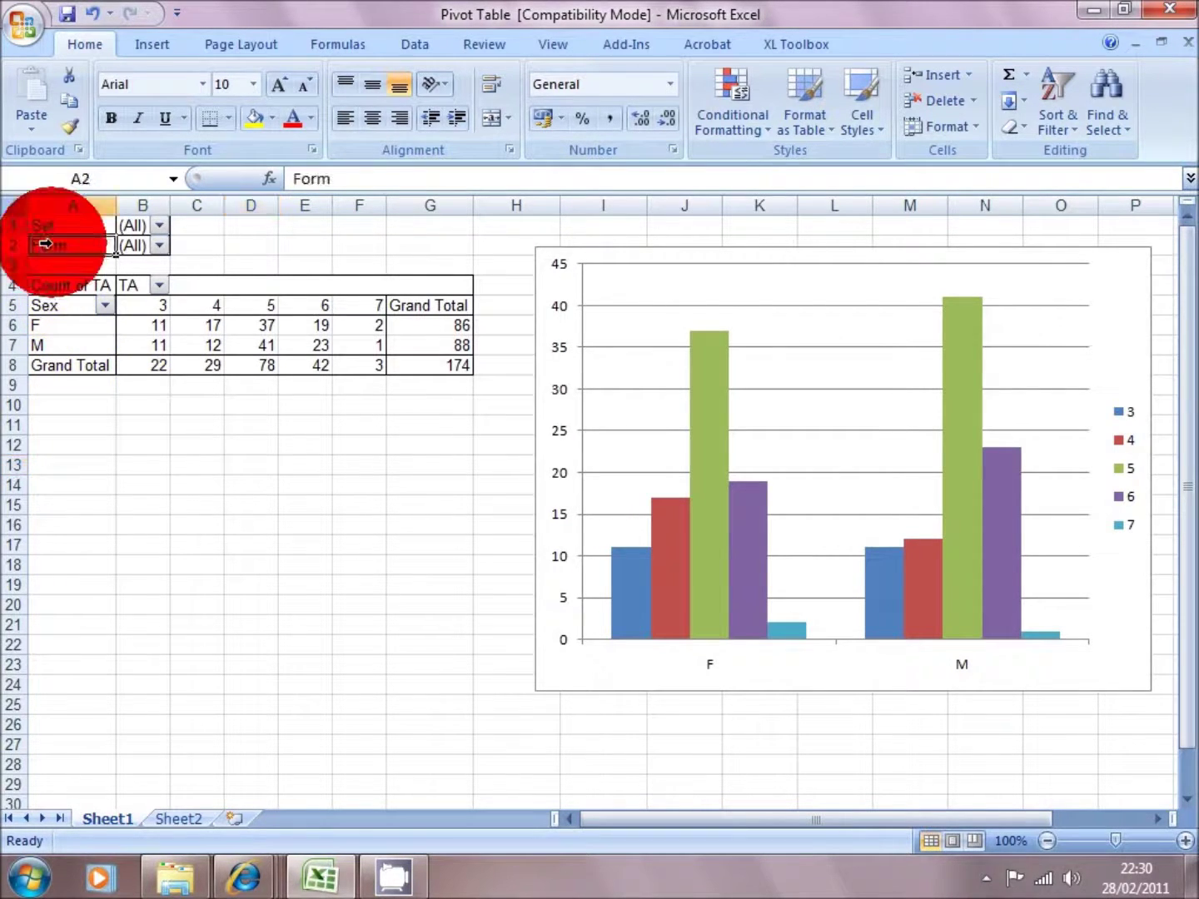
drag(46, 244, 45, 302)
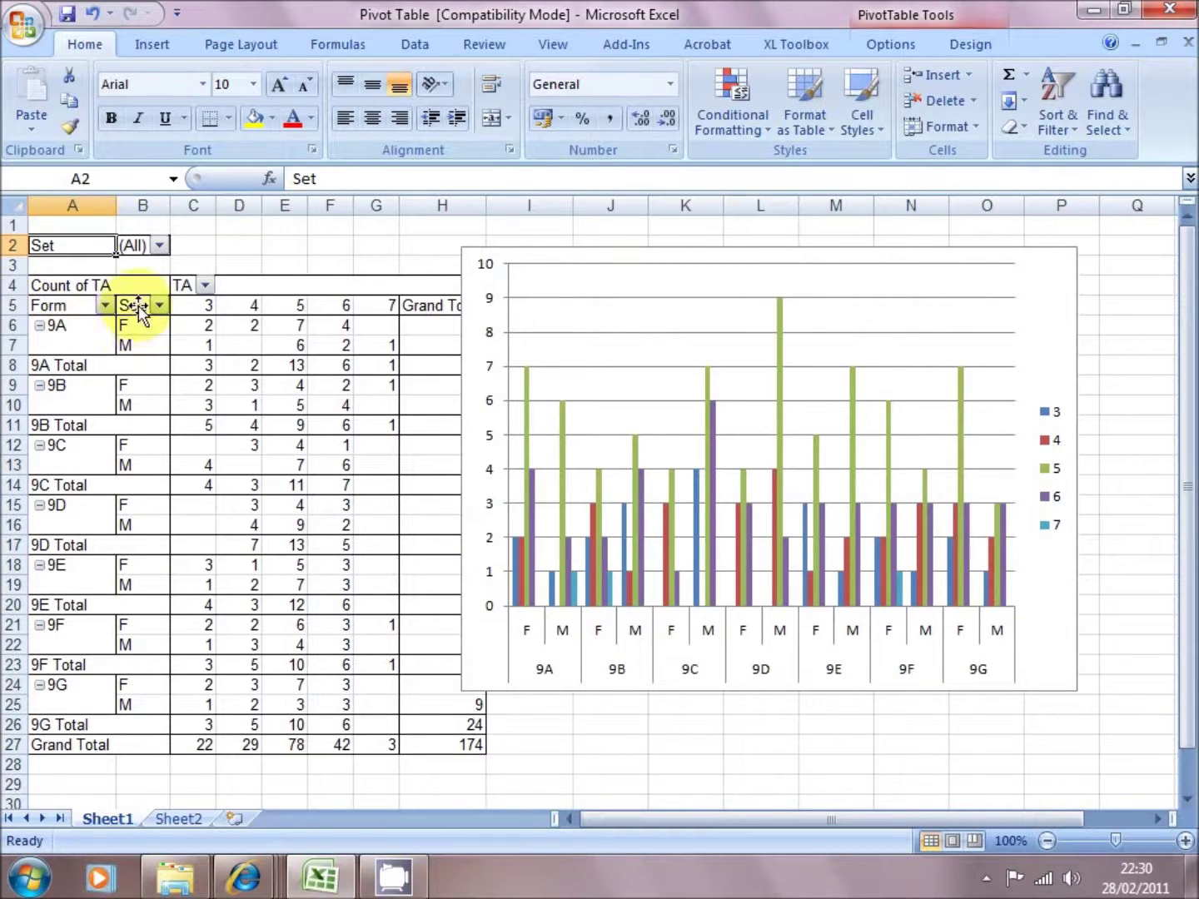
drag(134, 304, 58, 235)
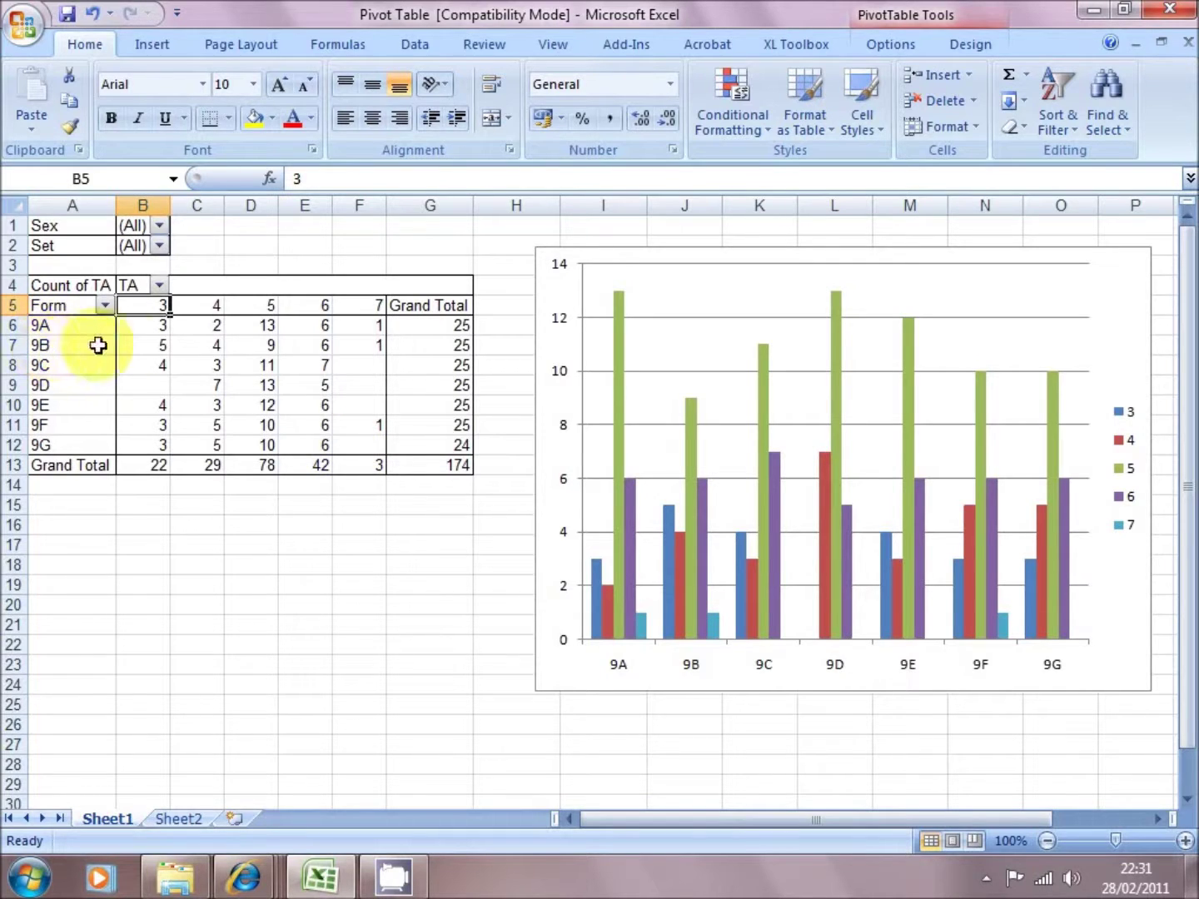
mouse_move(142, 343)
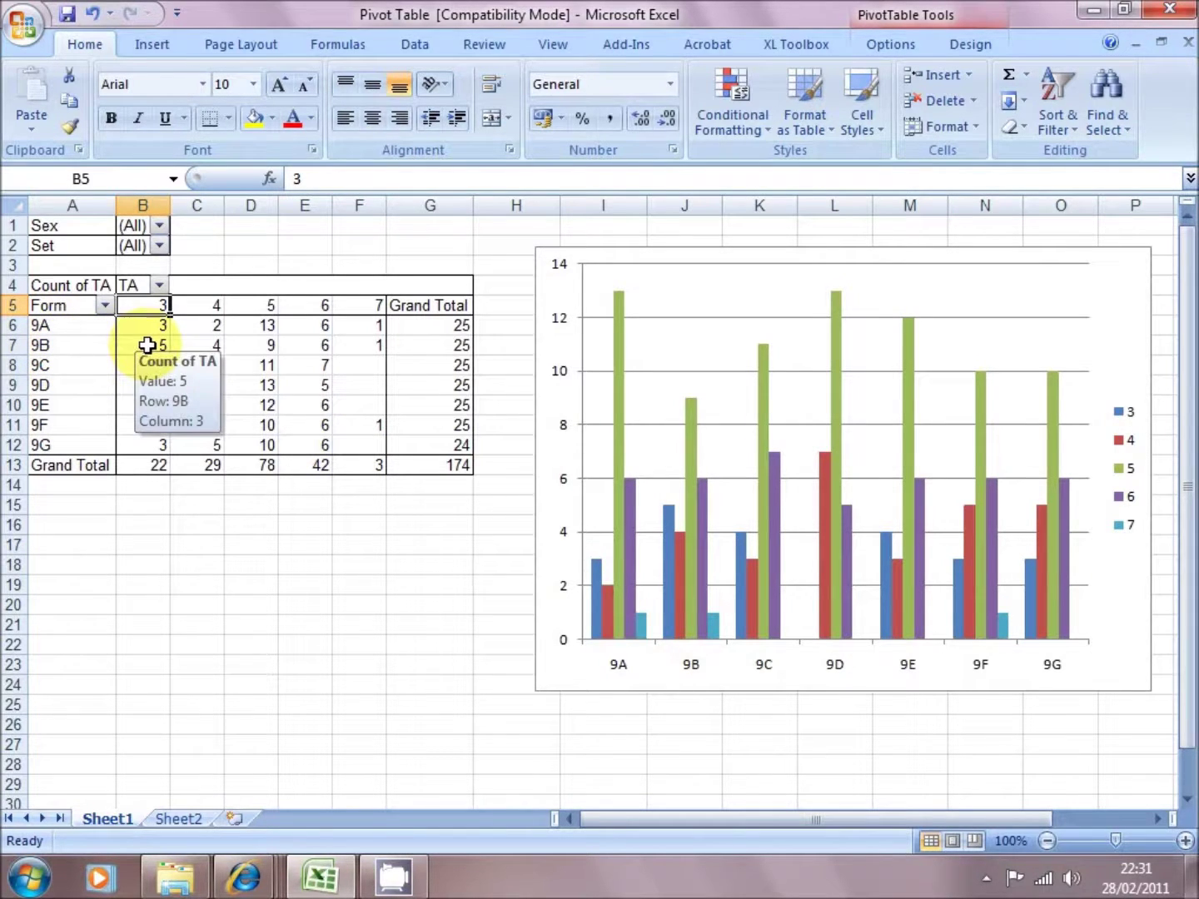
click(147, 345)
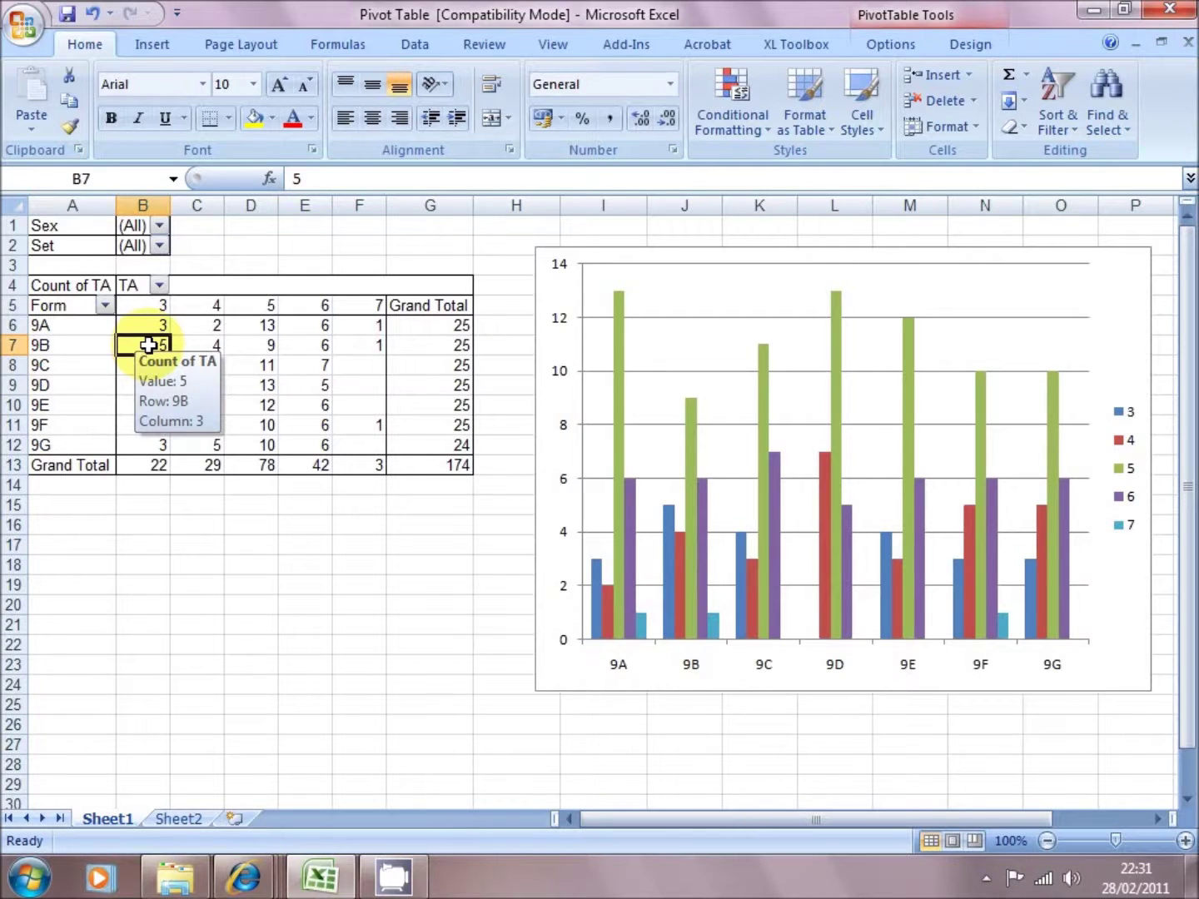
double_click(148, 345)
click(154, 372)
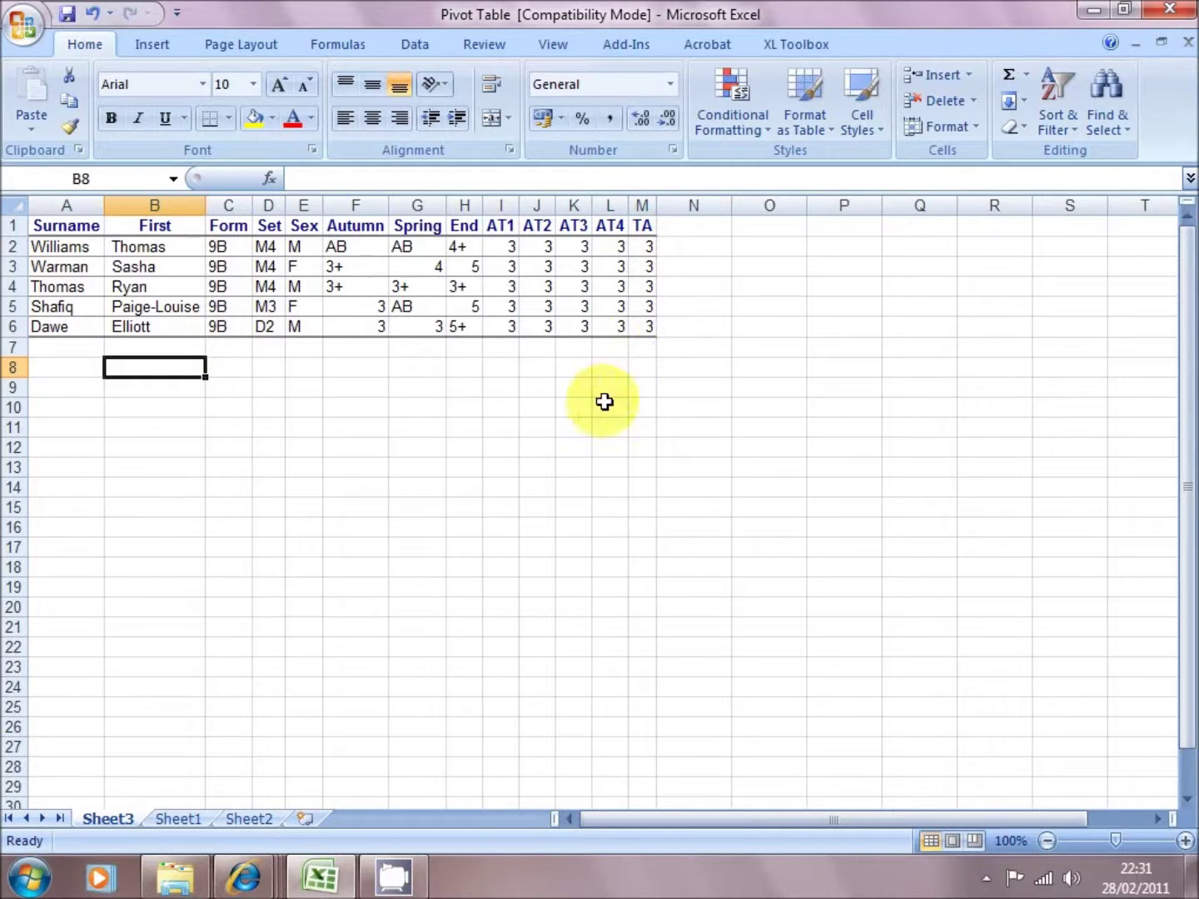
click(249, 820)
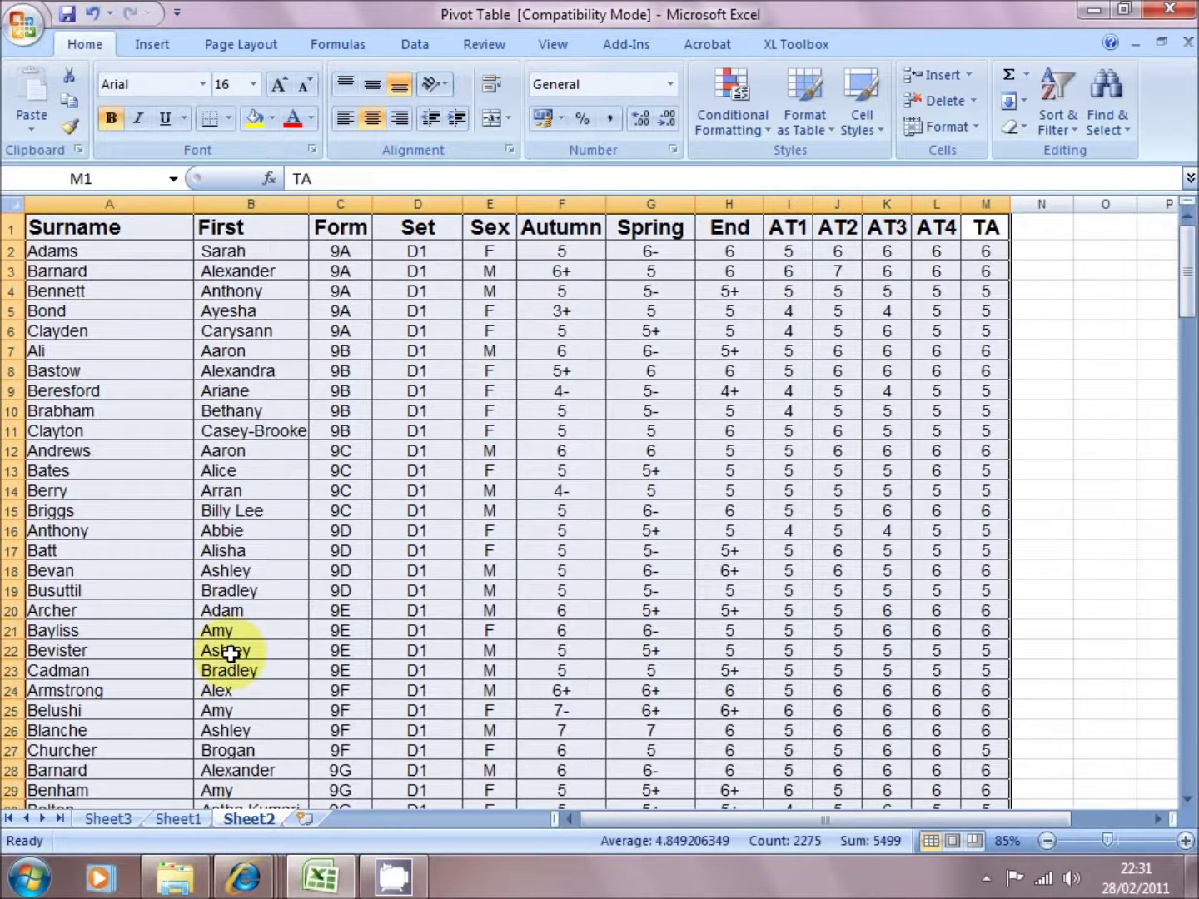
click(172, 821)
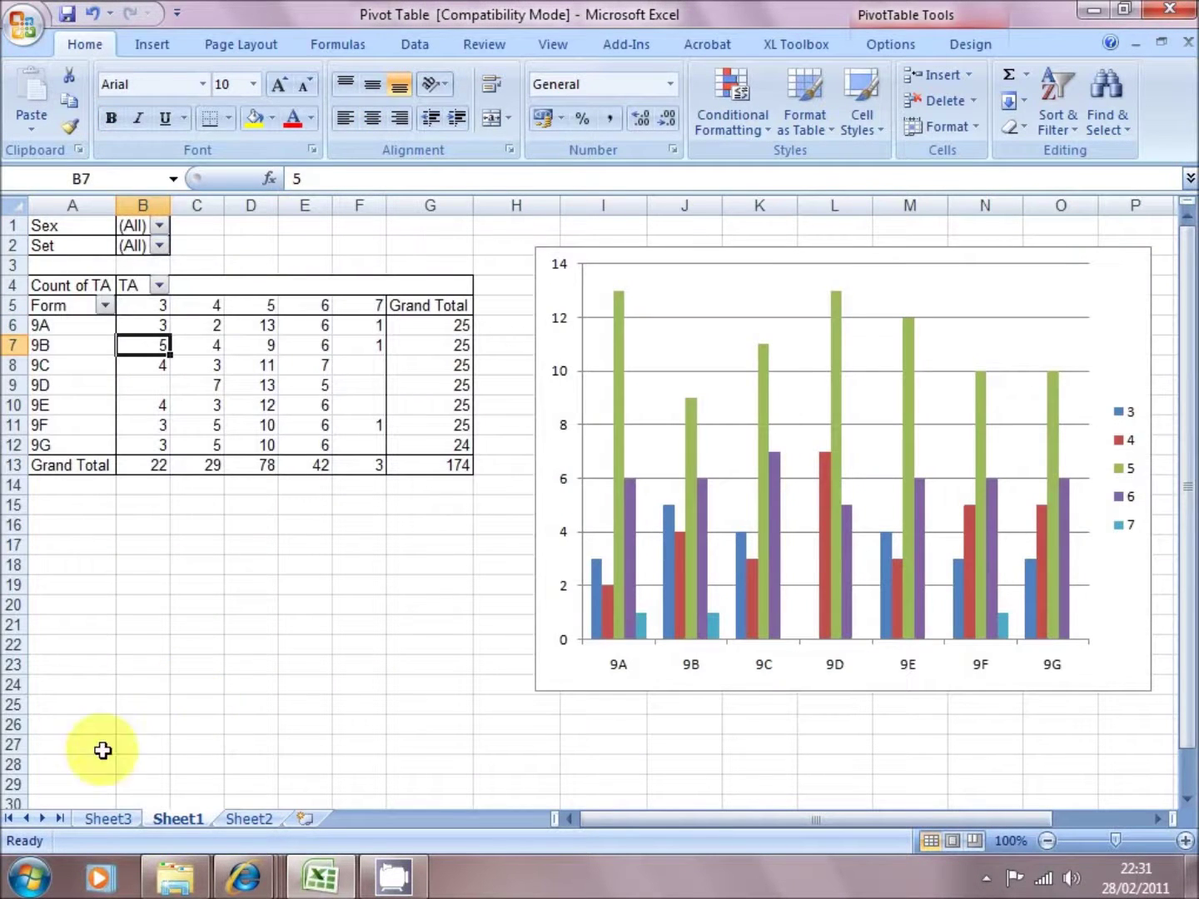
click(104, 821)
click(145, 409)
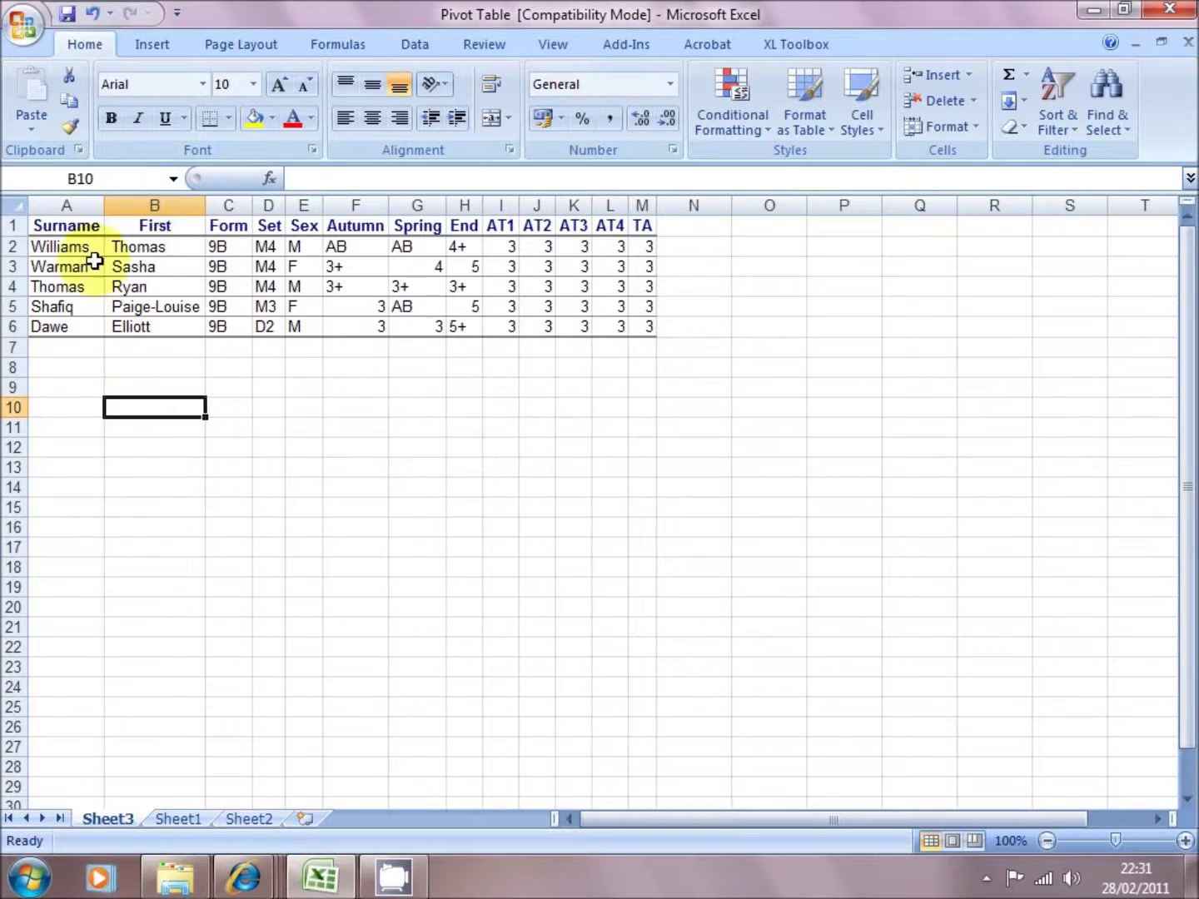
drag(50, 246, 642, 326)
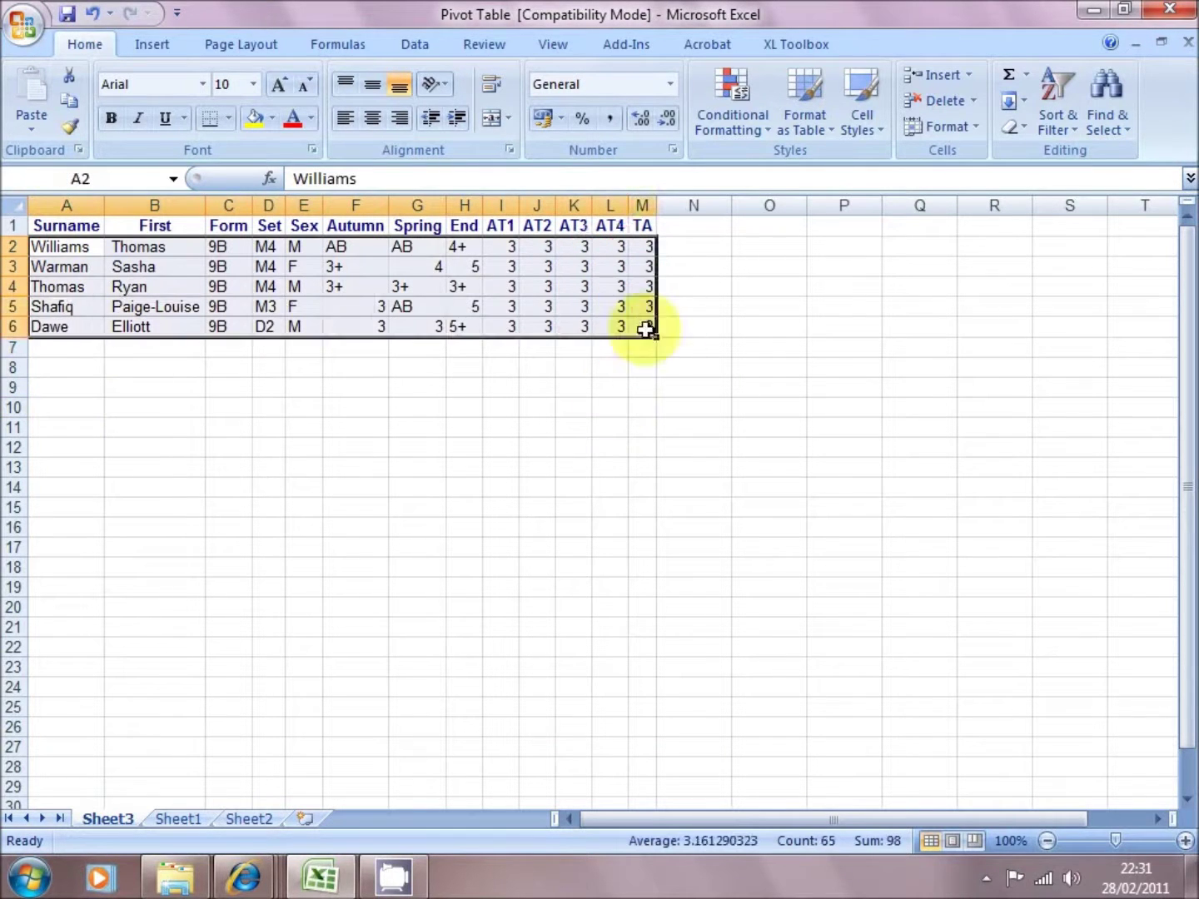
click(417, 468)
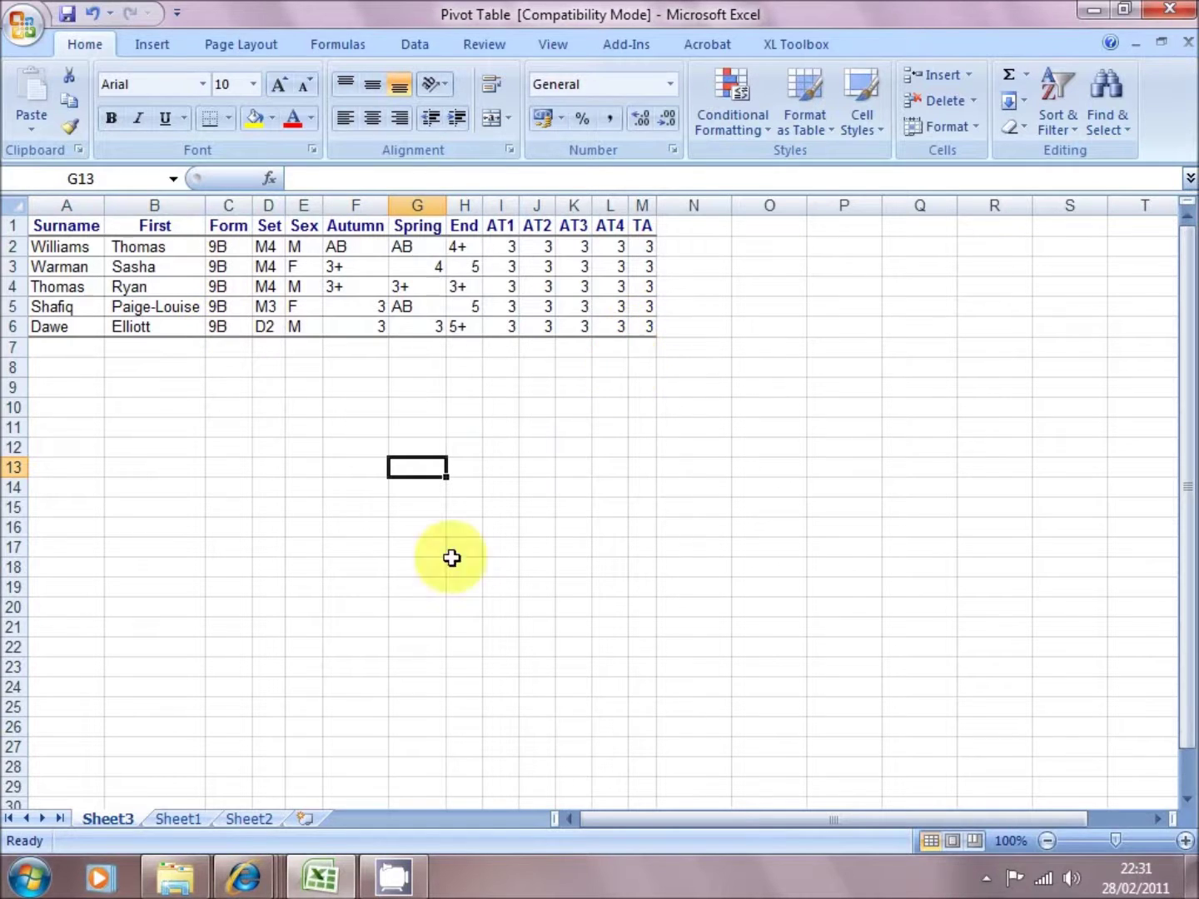
right_click(114, 817)
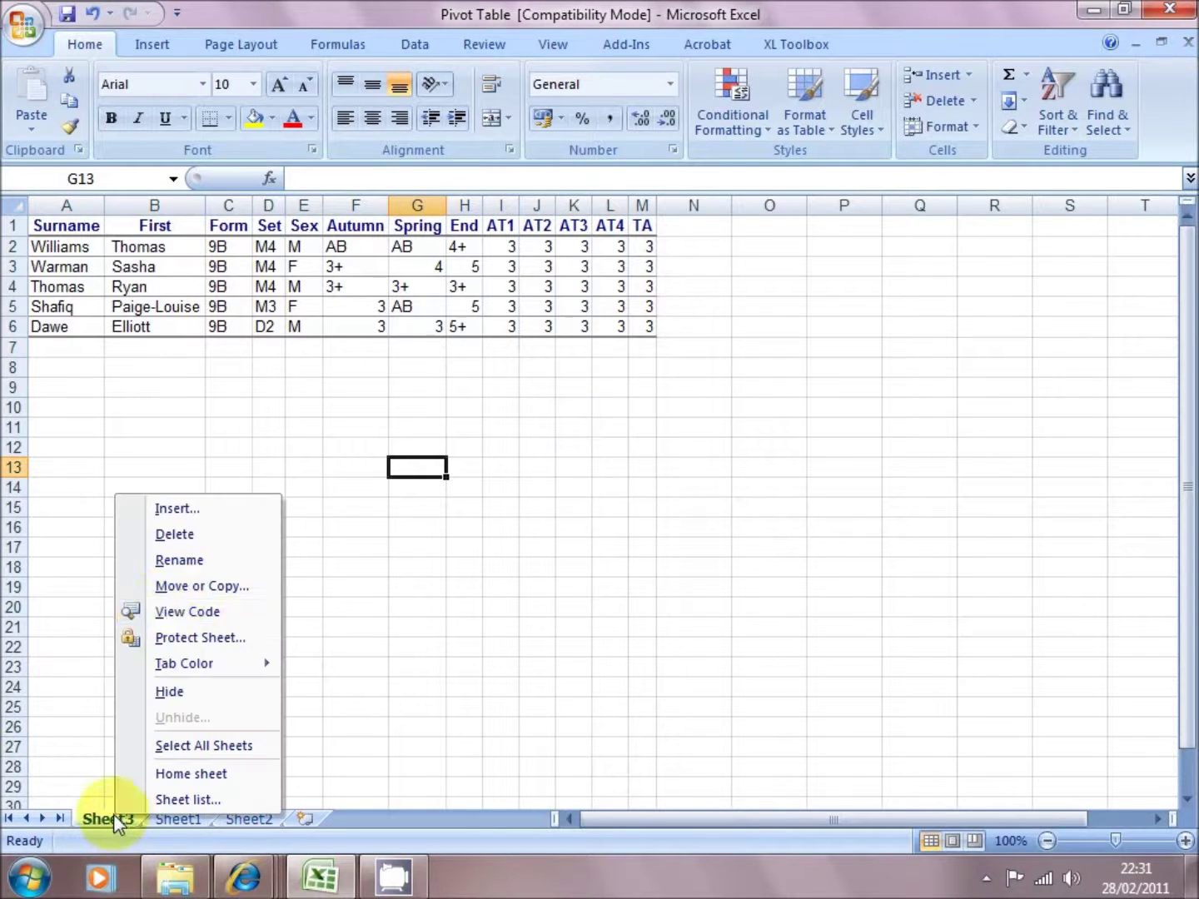
click(175, 534)
click(546, 497)
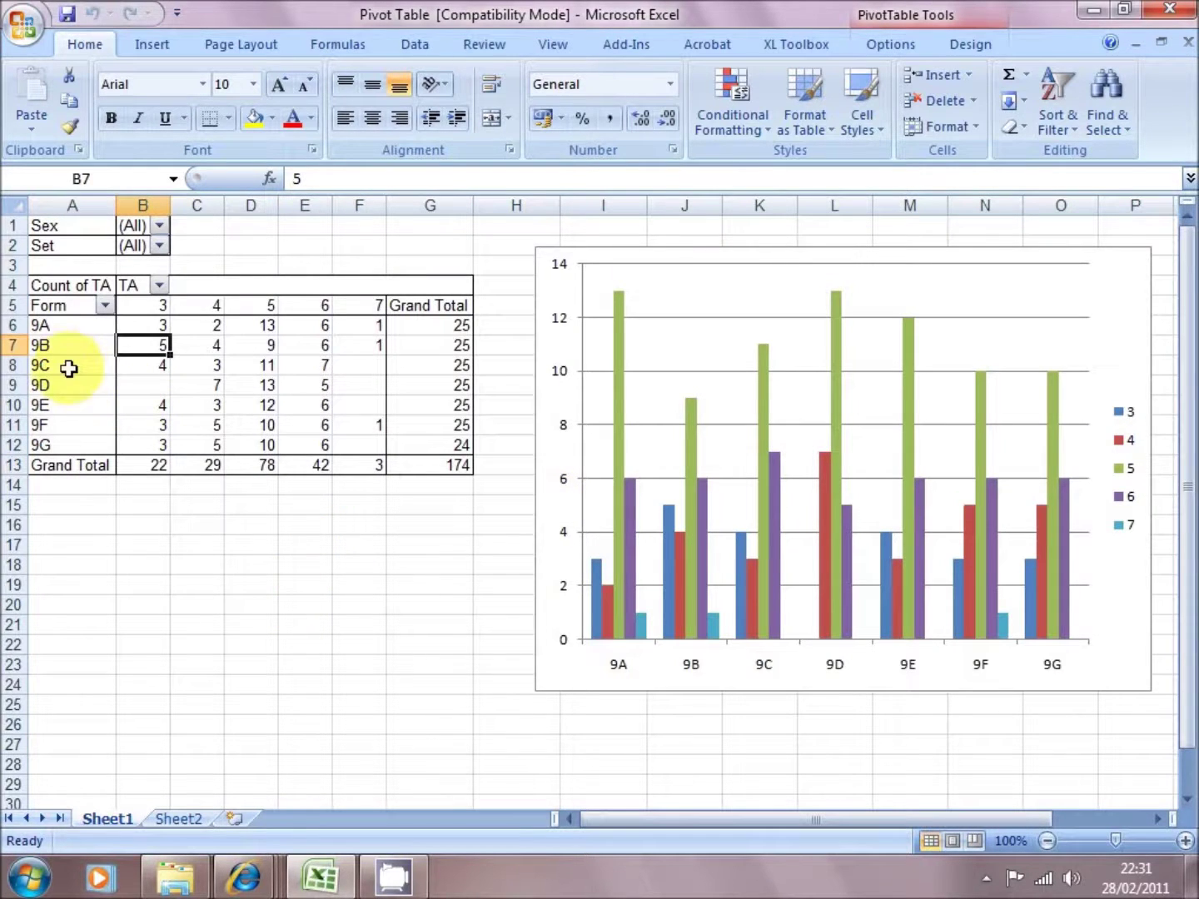
click(317, 367)
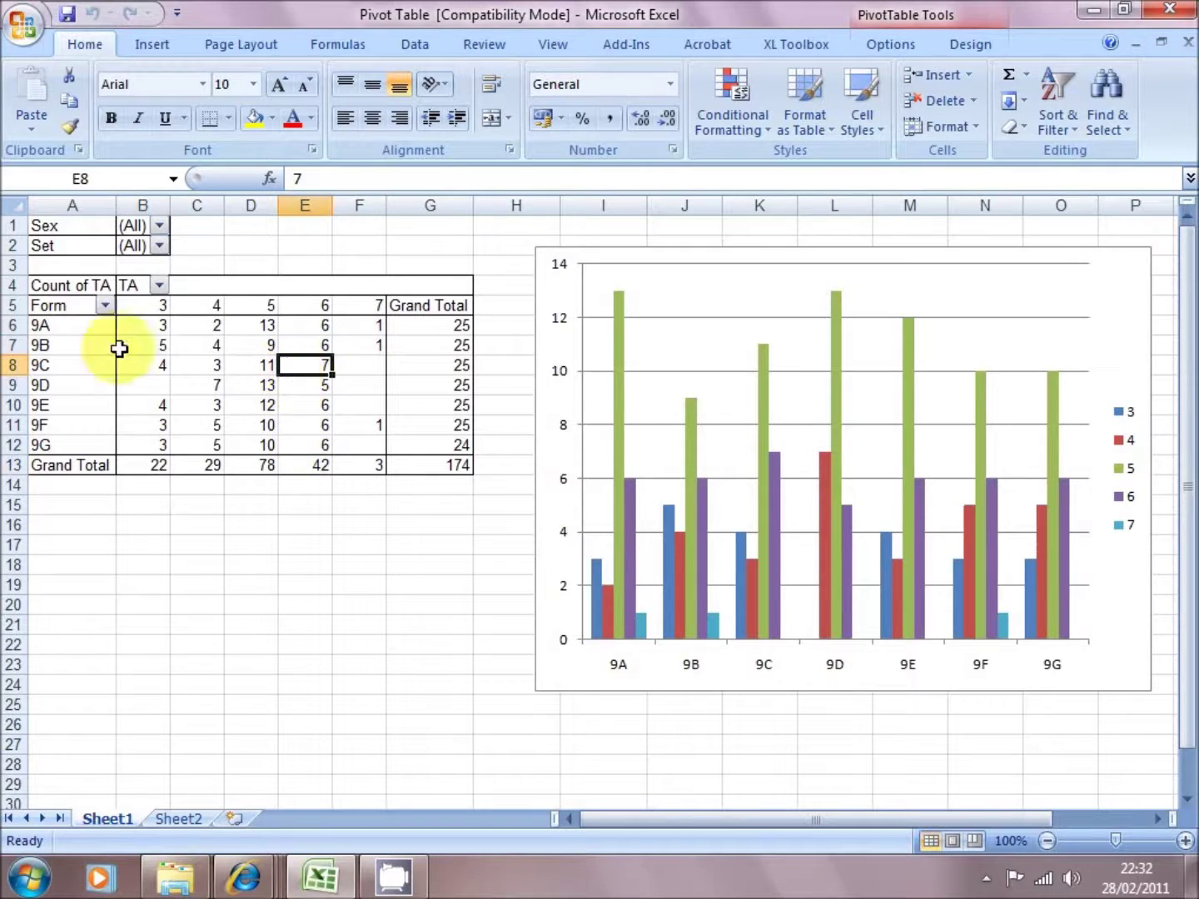
double_click(309, 365)
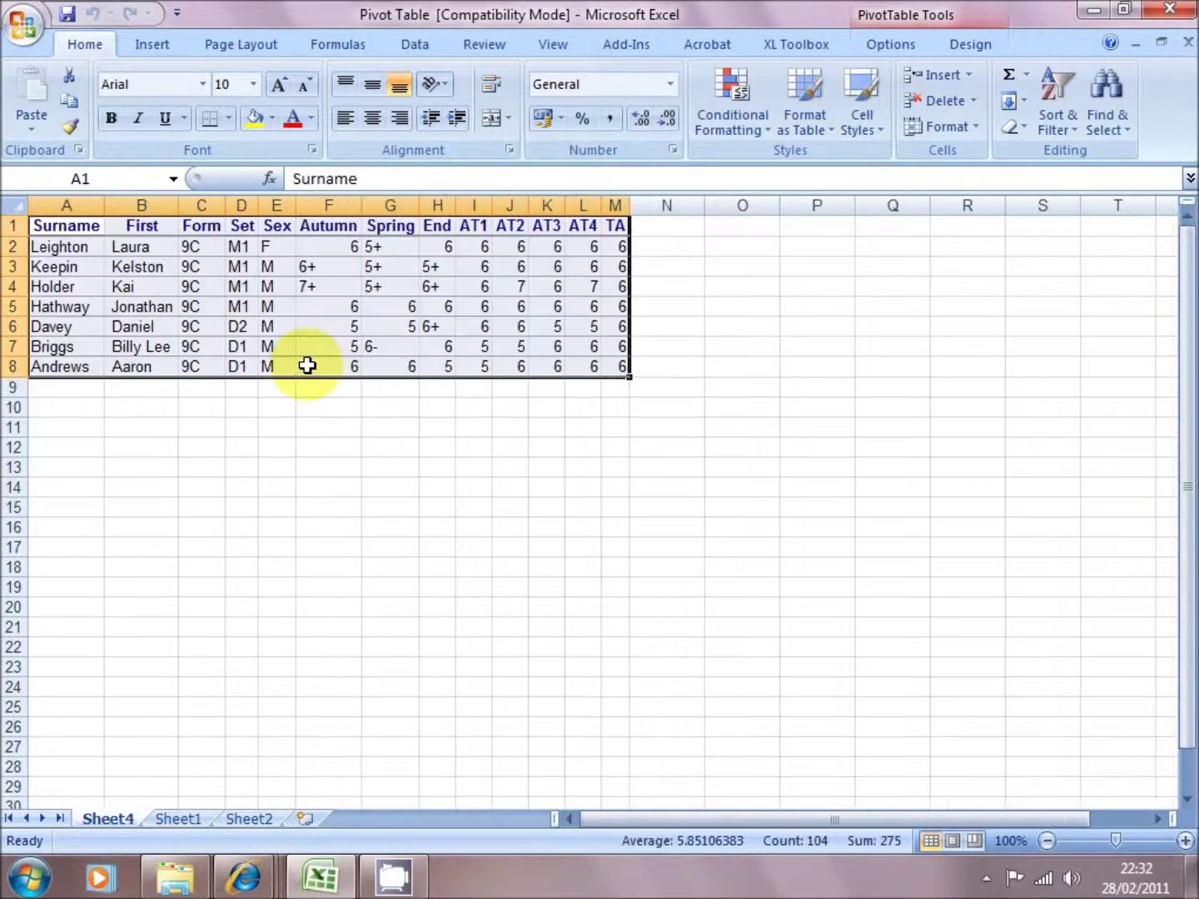
click(313, 408)
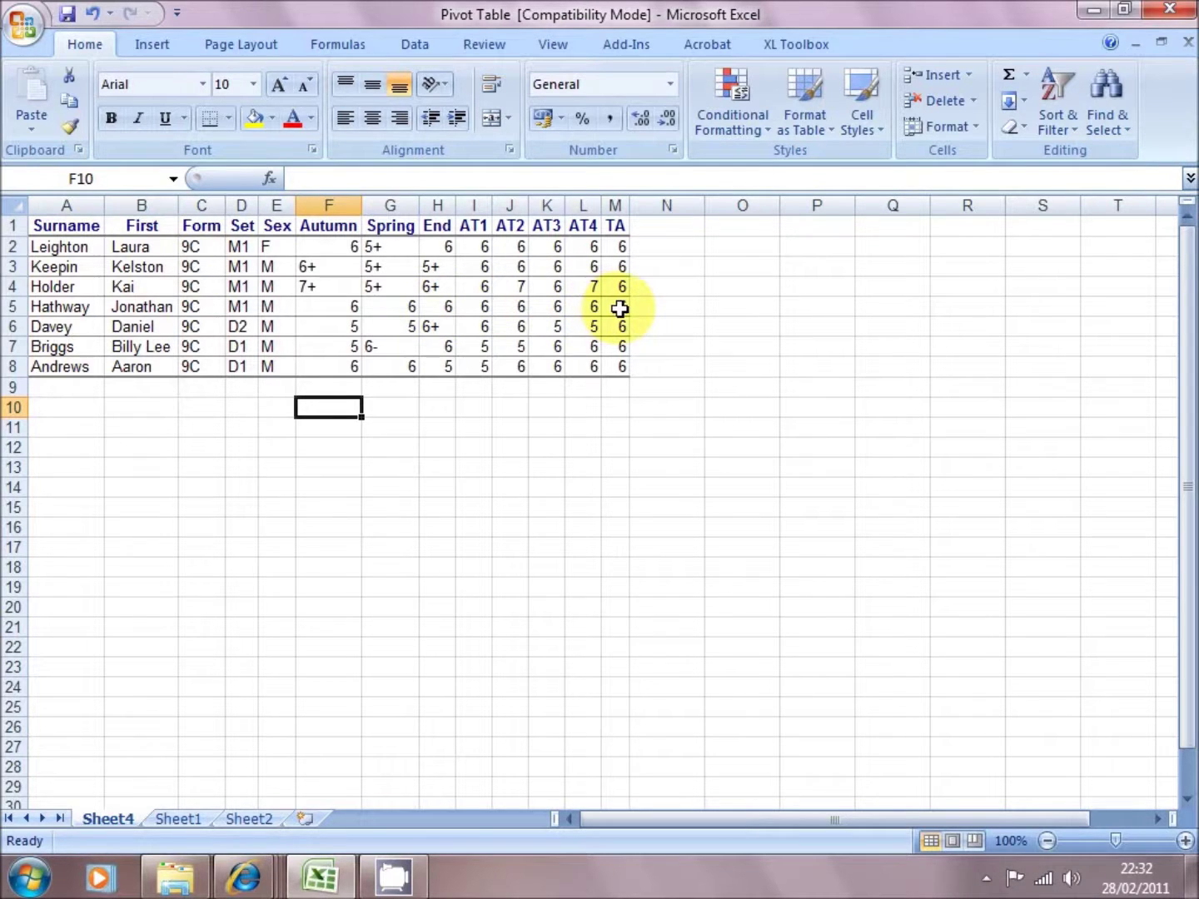
right_click(94, 816)
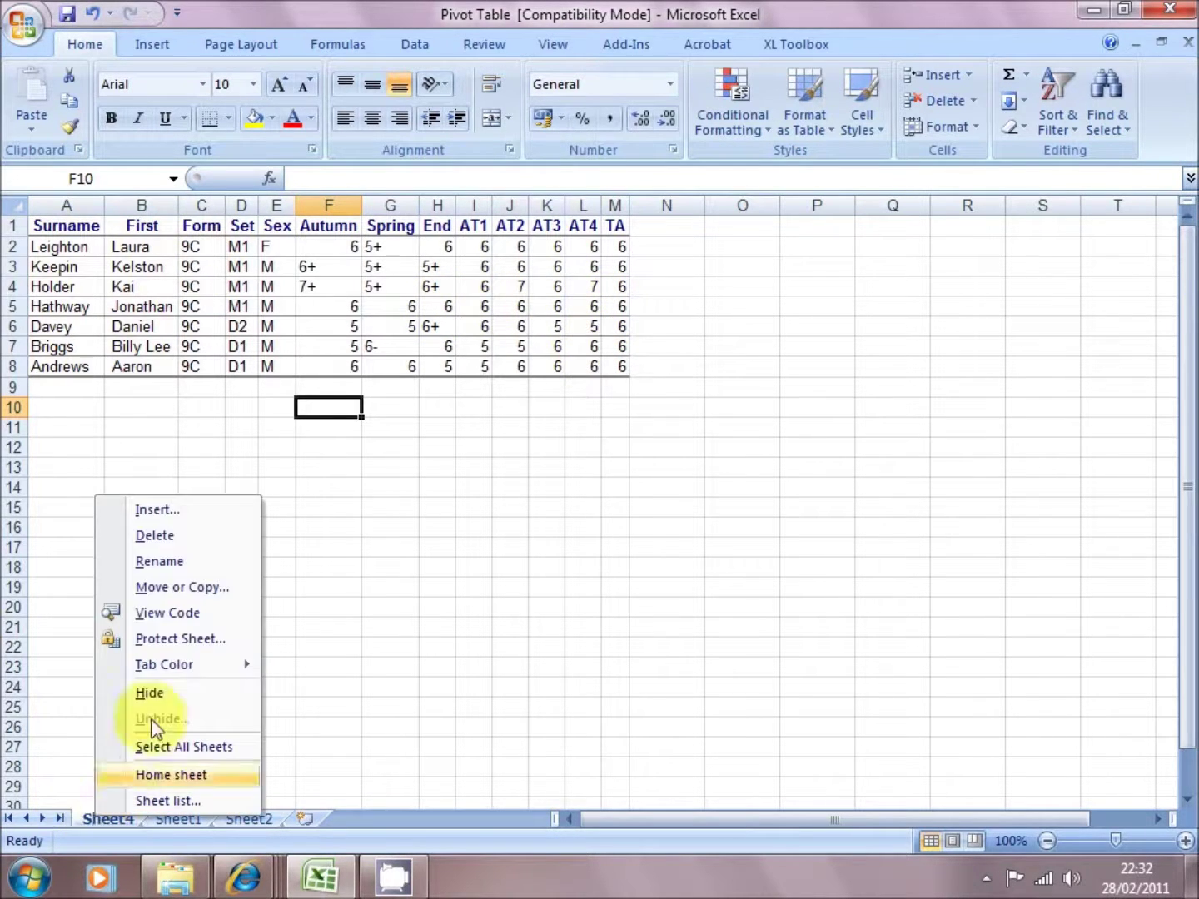
click(156, 544)
click(557, 497)
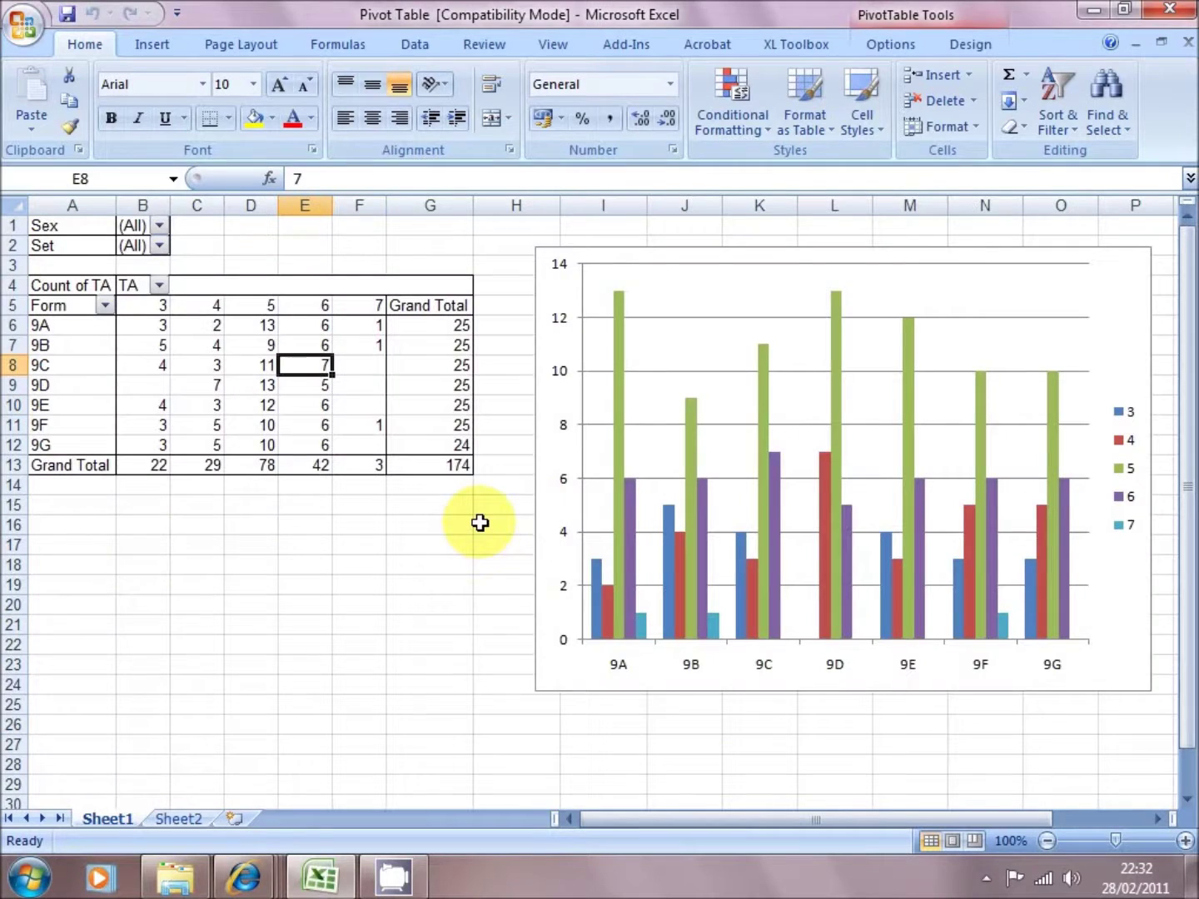